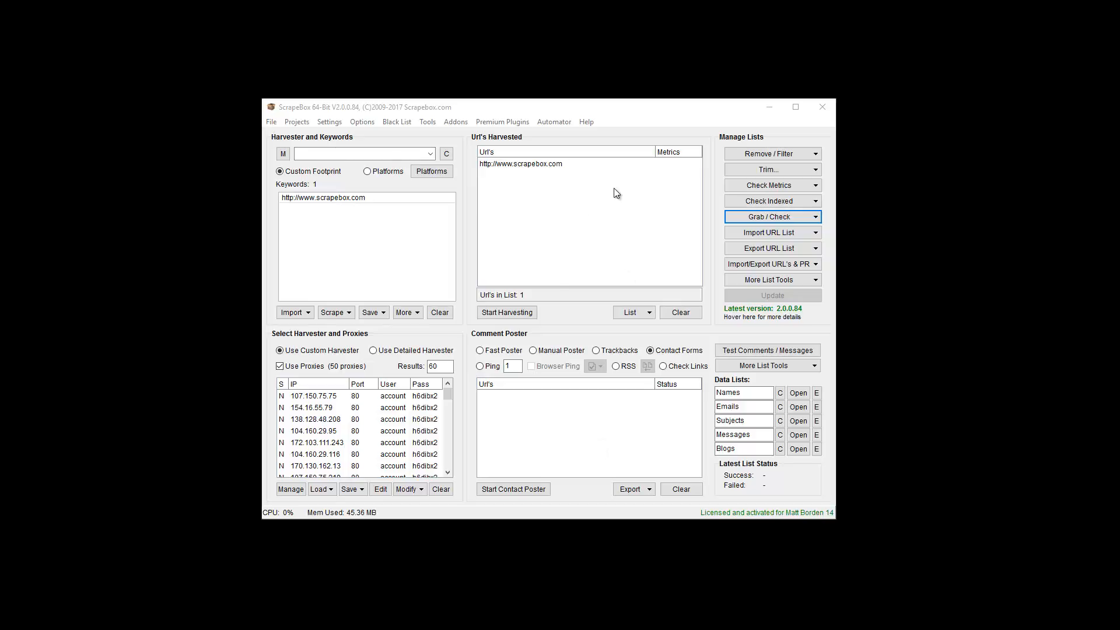
Open the Grab files tool and set it to use the harvested URL list as its source
click(774, 217)
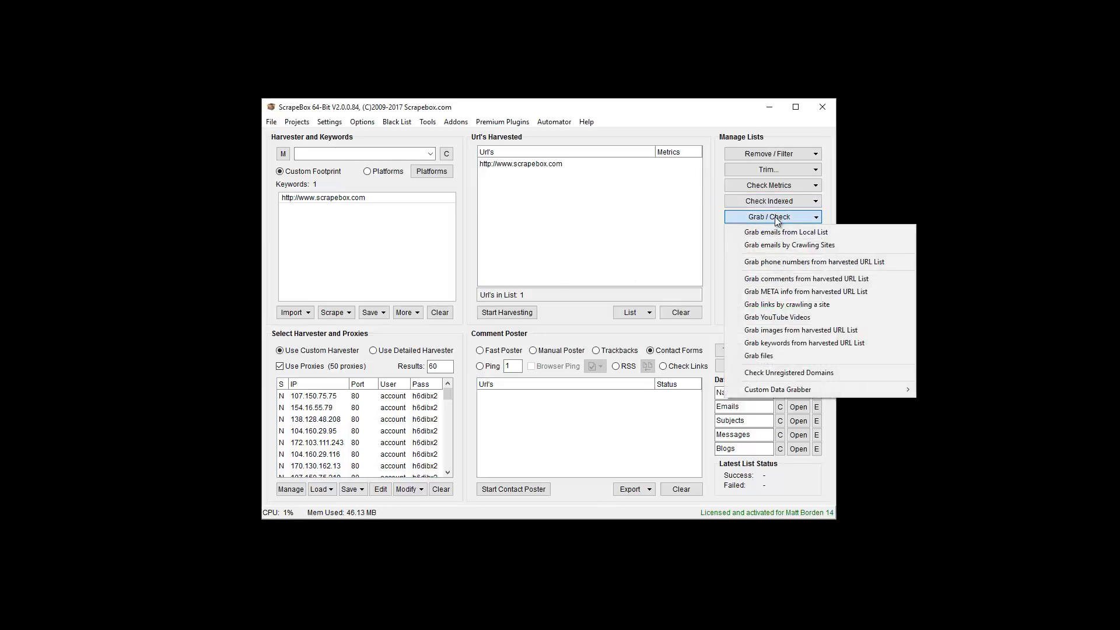
click(780, 357)
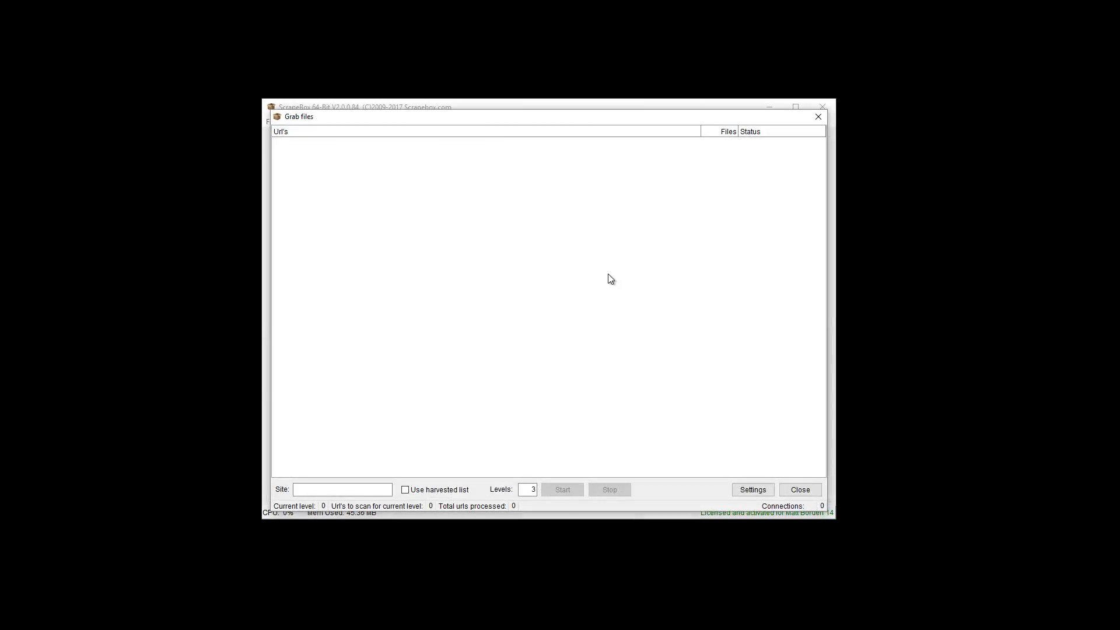
click(331, 489)
right_click(322, 491)
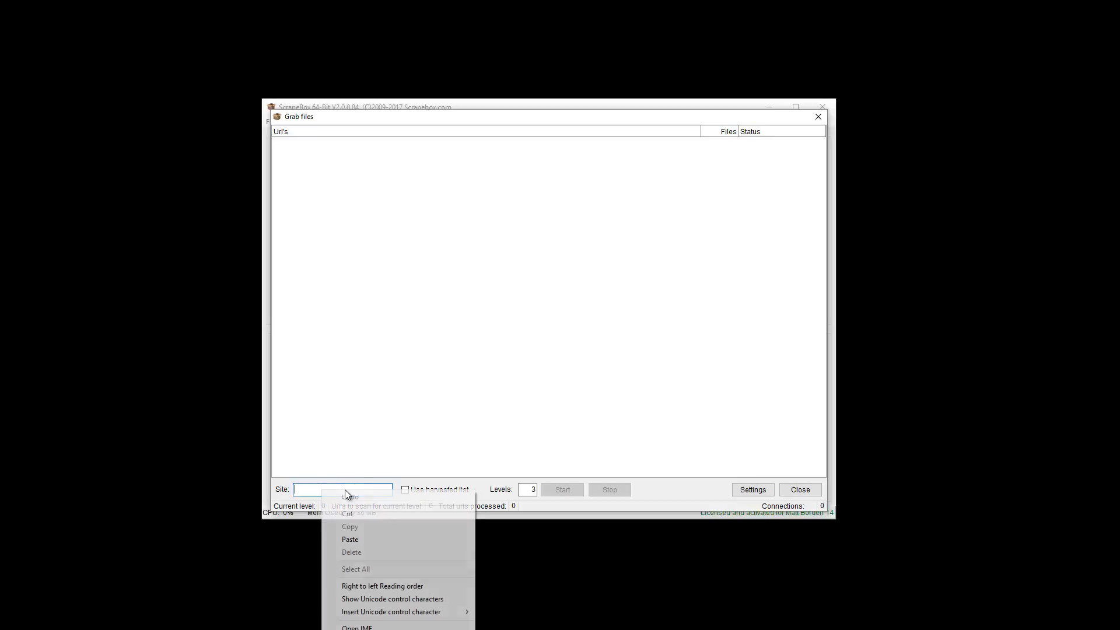
key(Escape)
drag(522, 120, 551, 119)
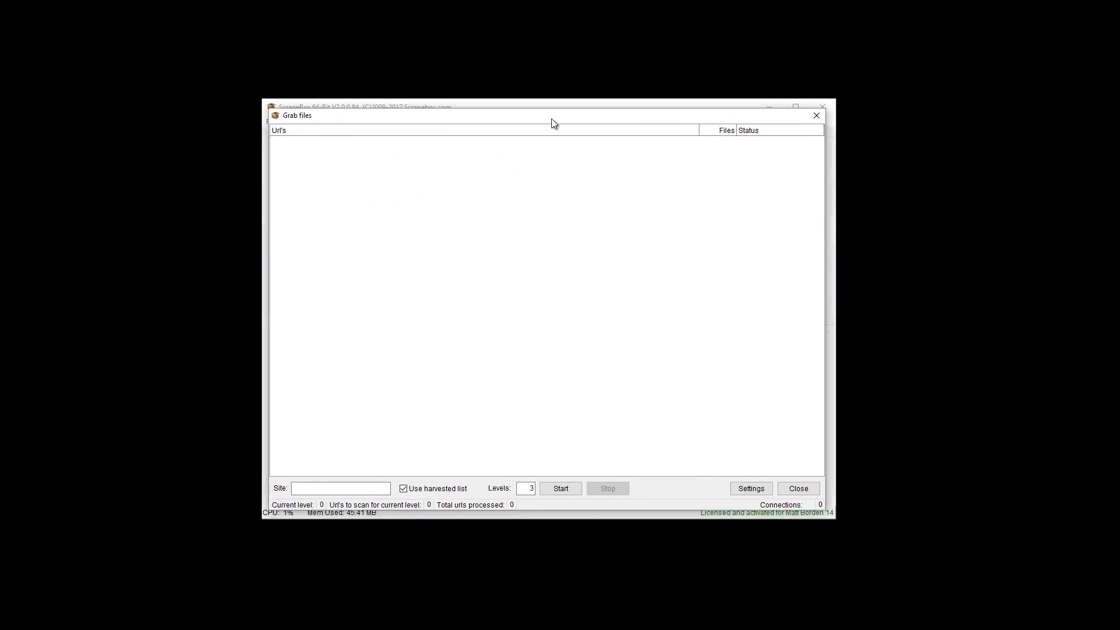
double_click(524, 485)
drag(622, 121, 620, 212)
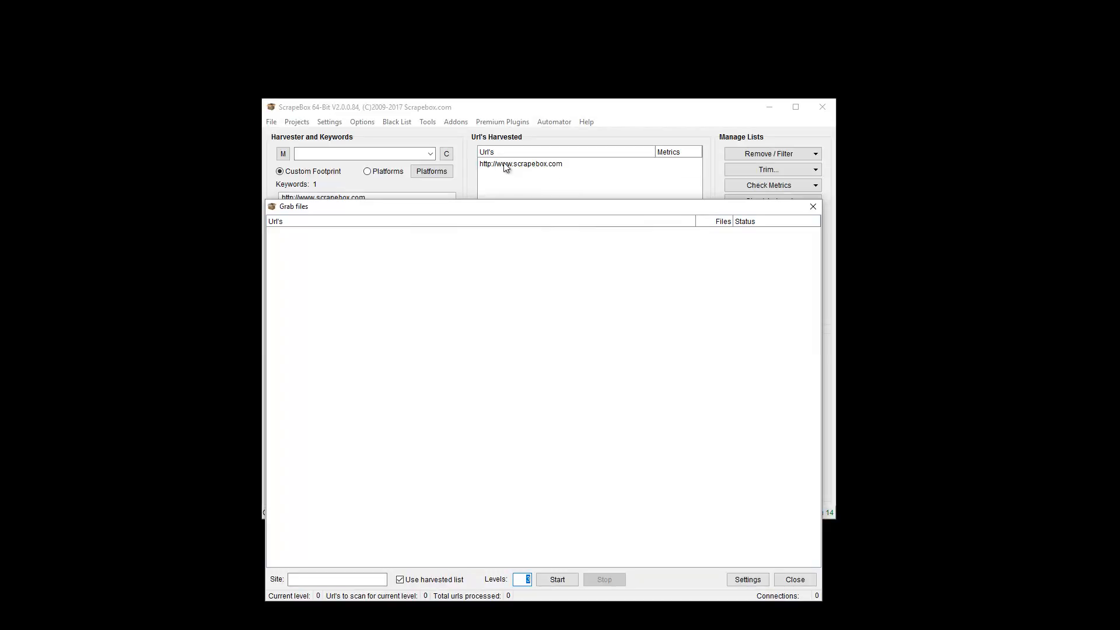
drag(532, 207, 538, 115)
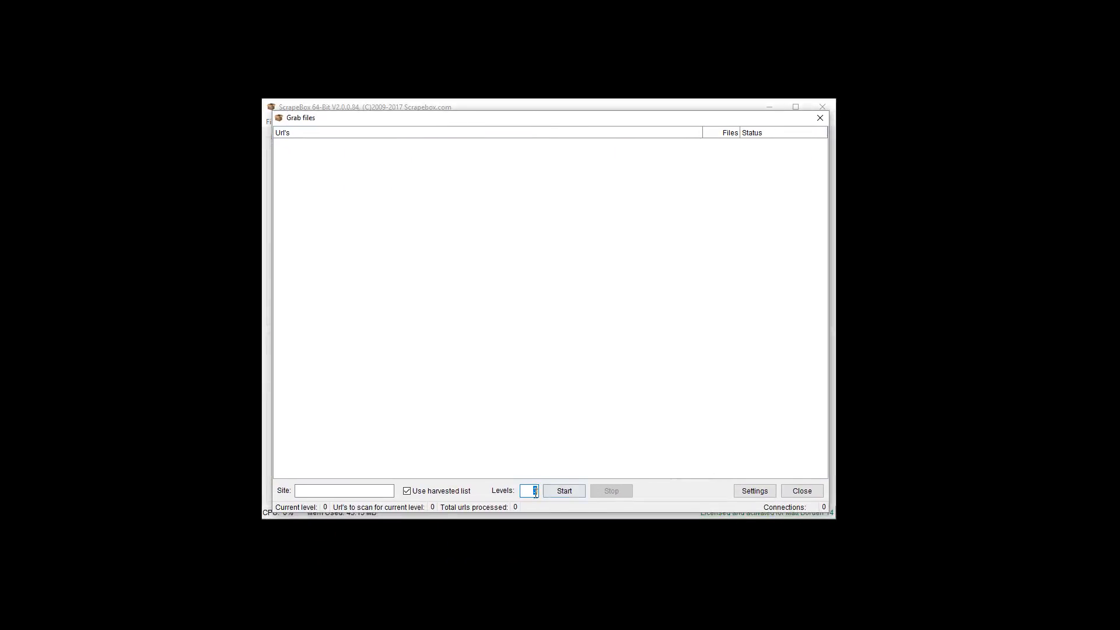
Open the Grab files settings and examine all the available file type categories, from Text Files through Misc Files
click(752, 494)
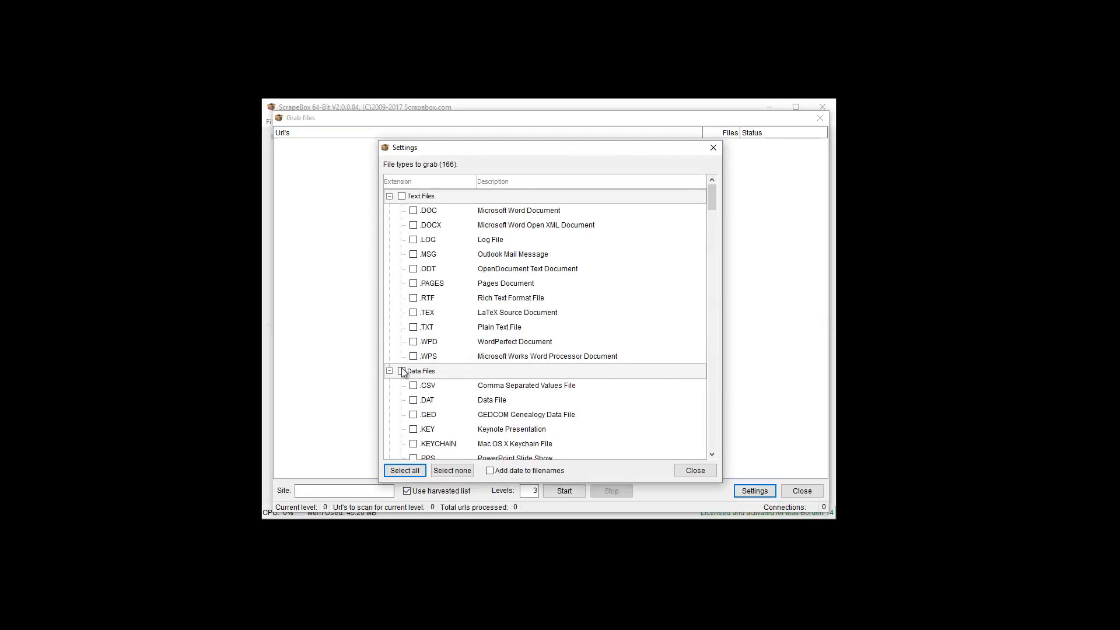
scroll(402, 367, down, 3)
scroll(406, 301, down, 5)
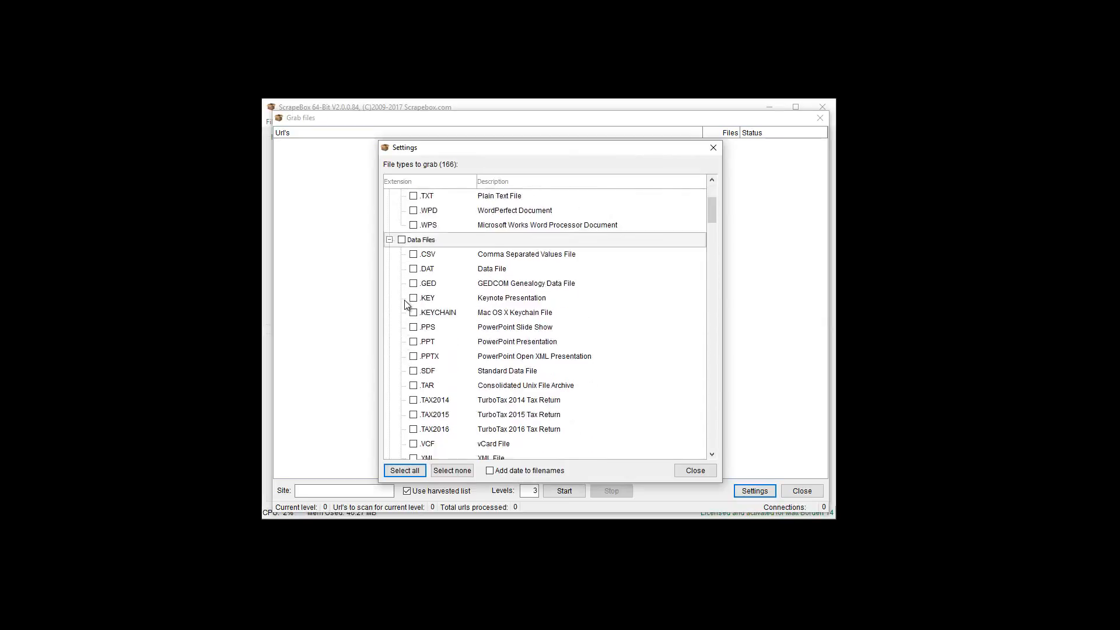
scroll(412, 310, down, 2)
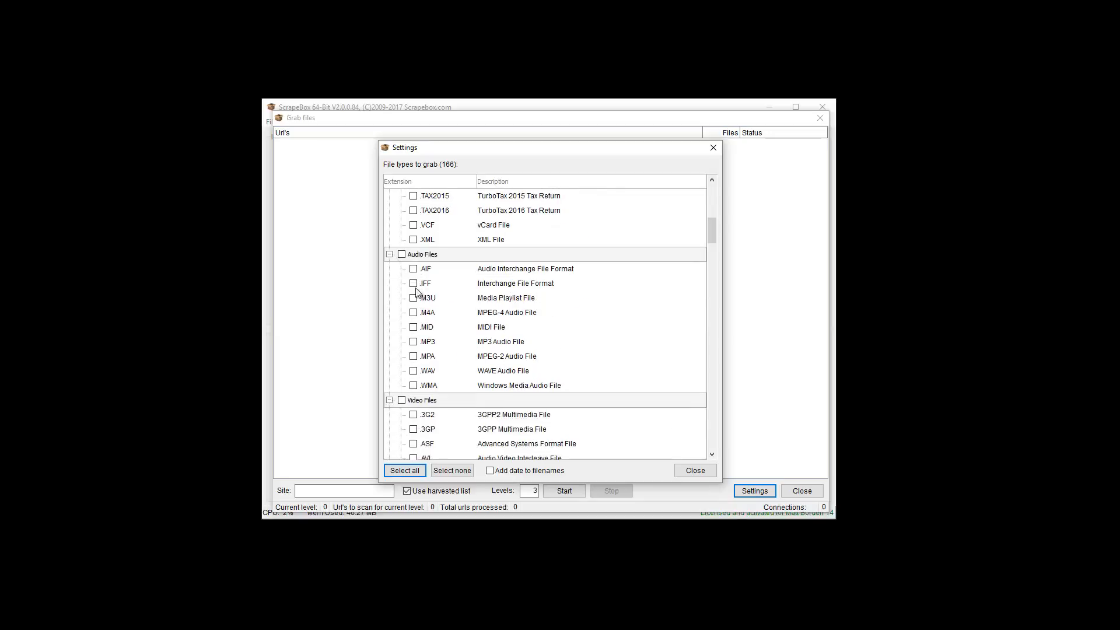
scroll(405, 402, down, 2)
scroll(406, 403, down, 4)
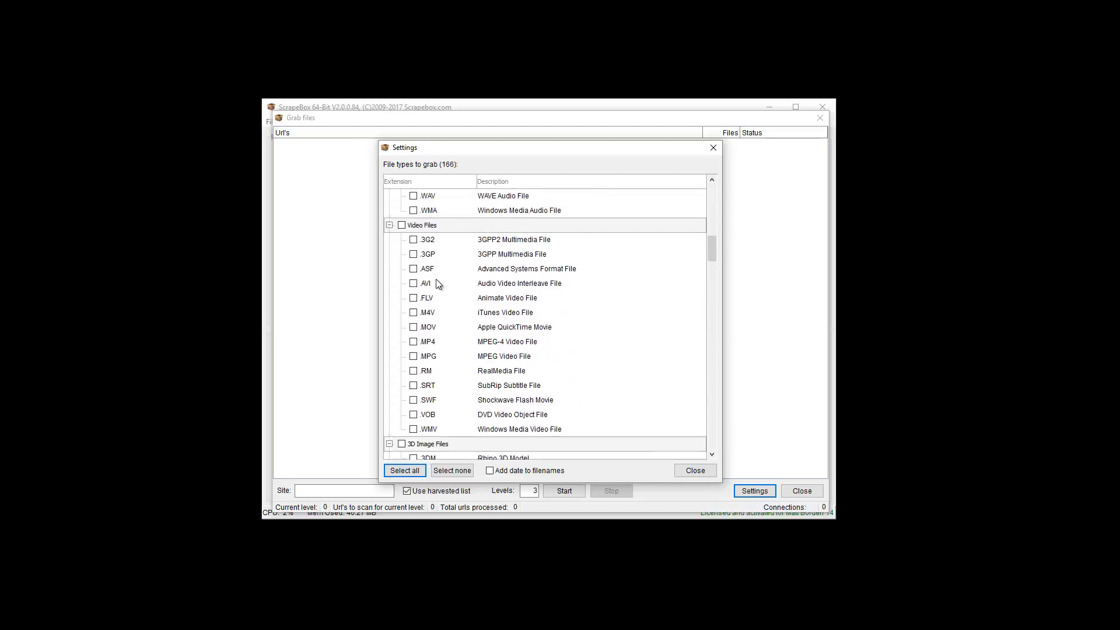
scroll(427, 387, down, 2)
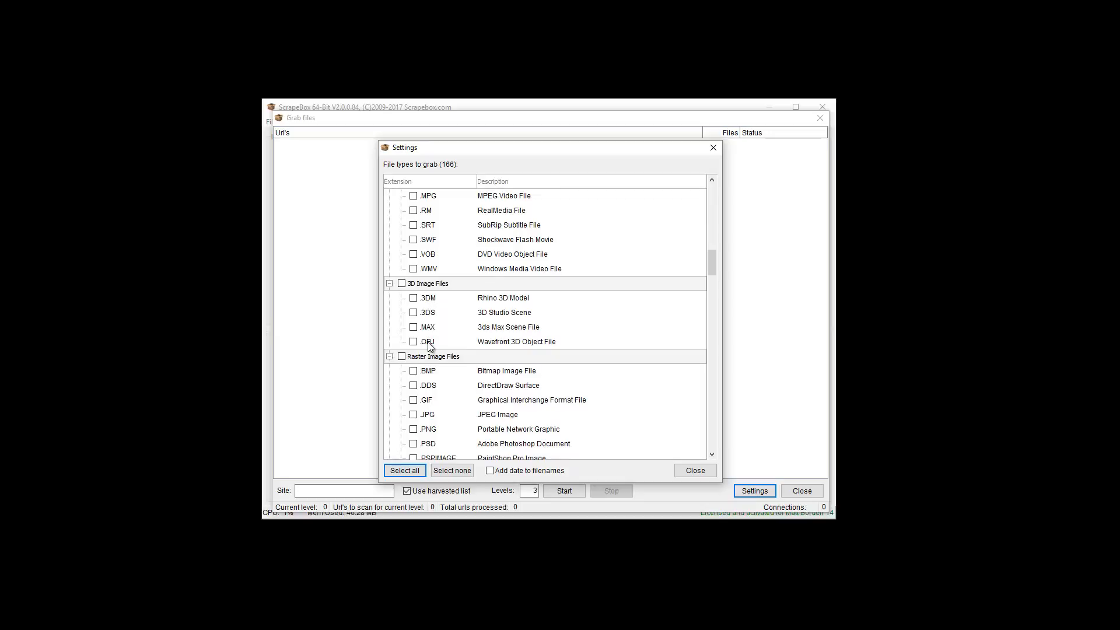
scroll(432, 314, down, 1)
scroll(432, 318, down, 1)
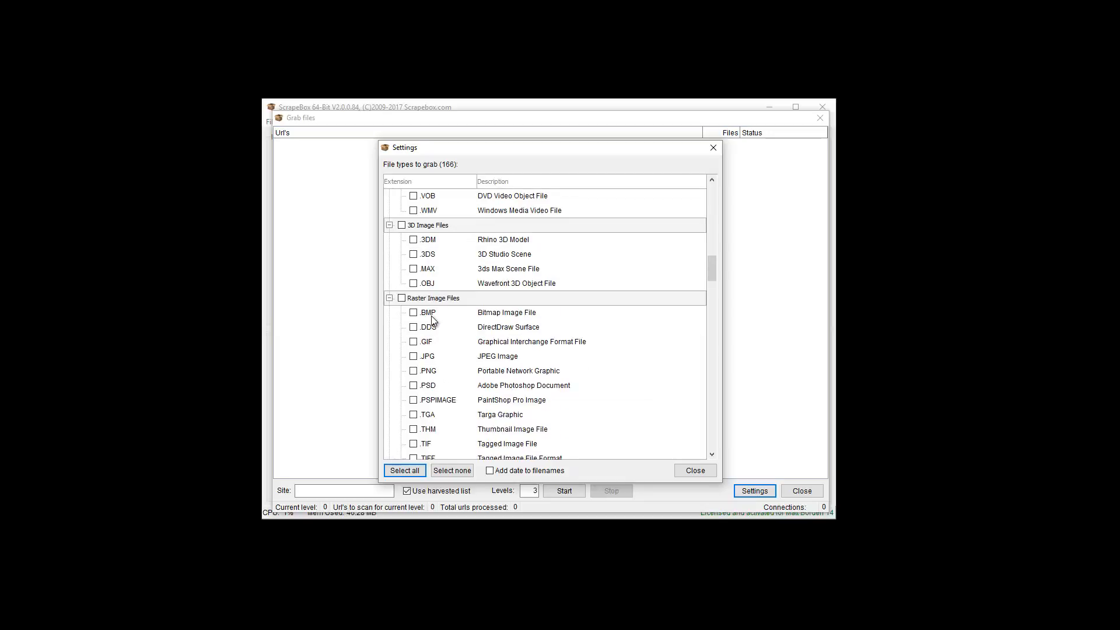
scroll(431, 318, down, 5)
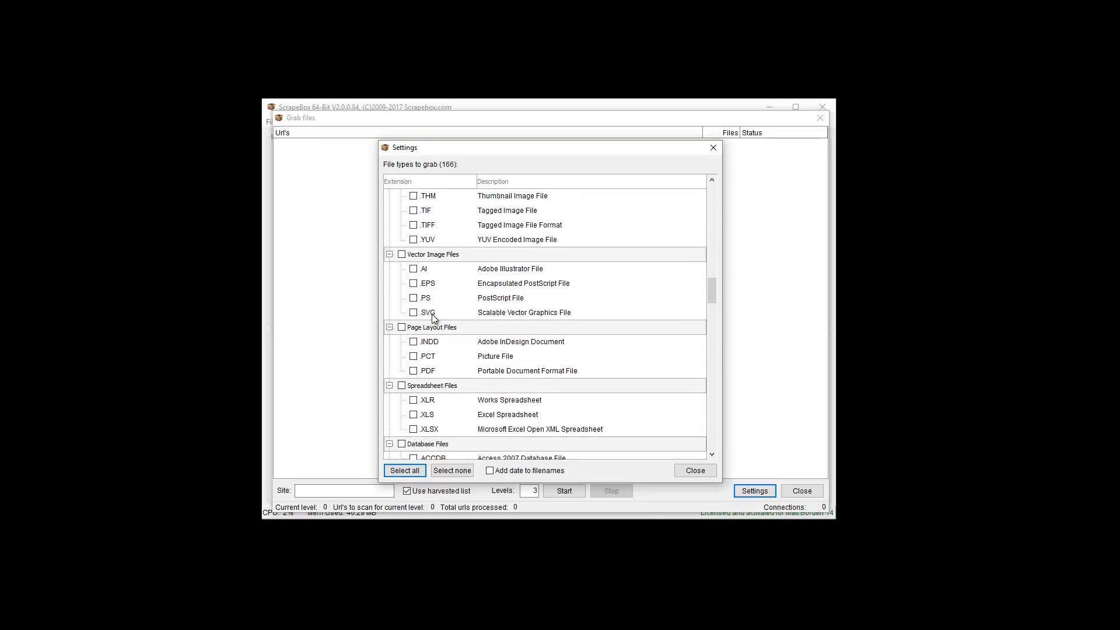
scroll(456, 328, down, 1)
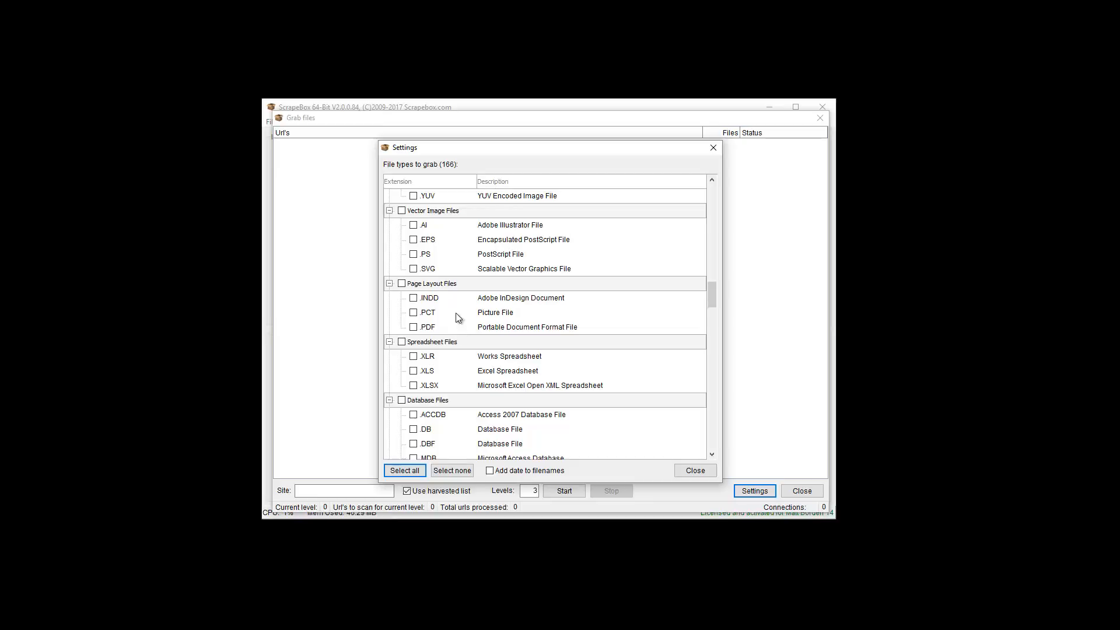
scroll(503, 332, down, 2)
scroll(504, 333, down, 6)
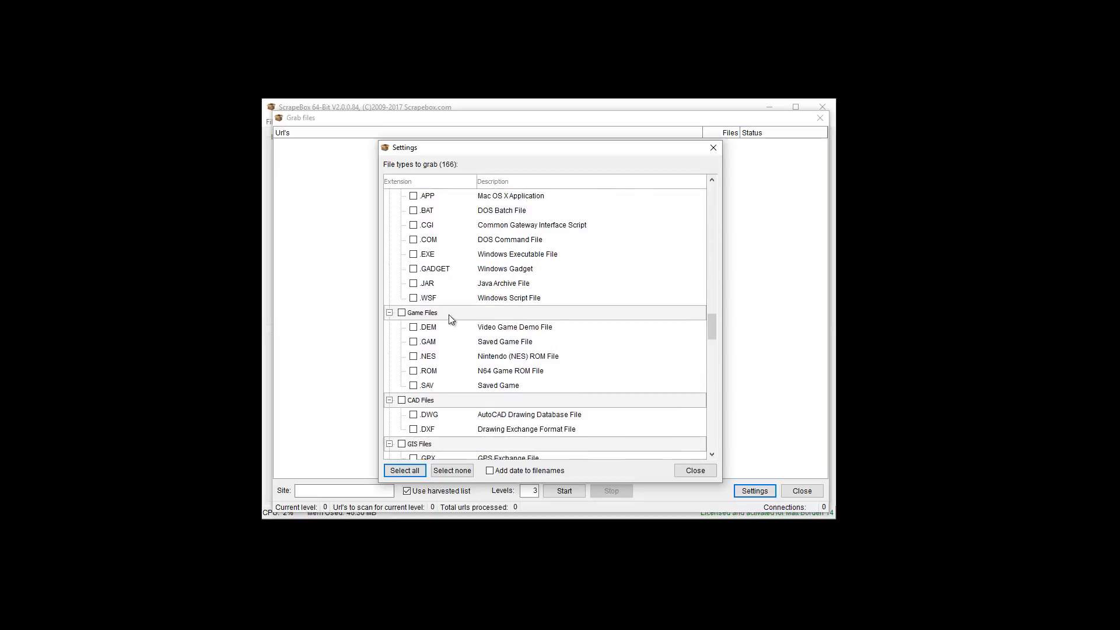
scroll(450, 324, down, 2)
scroll(451, 330, down, 2)
scroll(450, 334, down, 1)
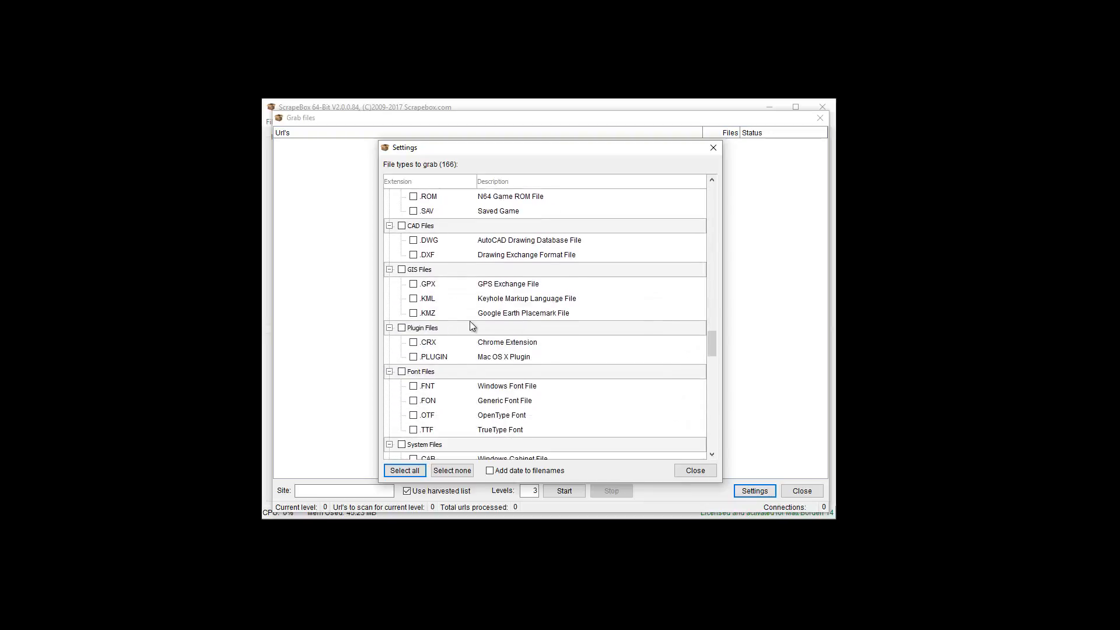
scroll(484, 335, down, 2)
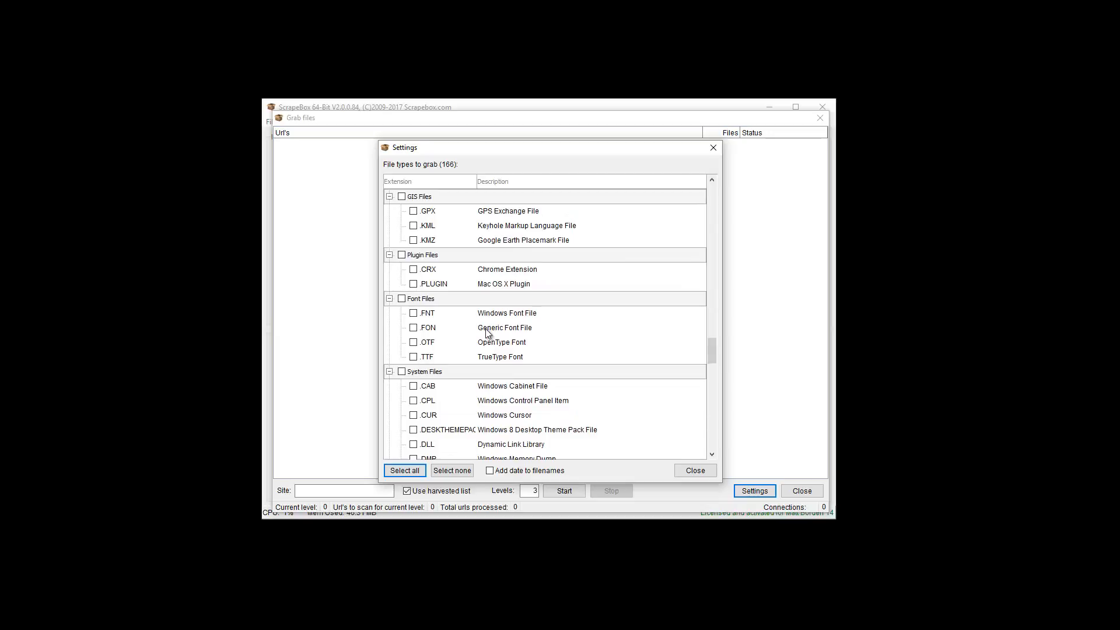
scroll(488, 332, down, 5)
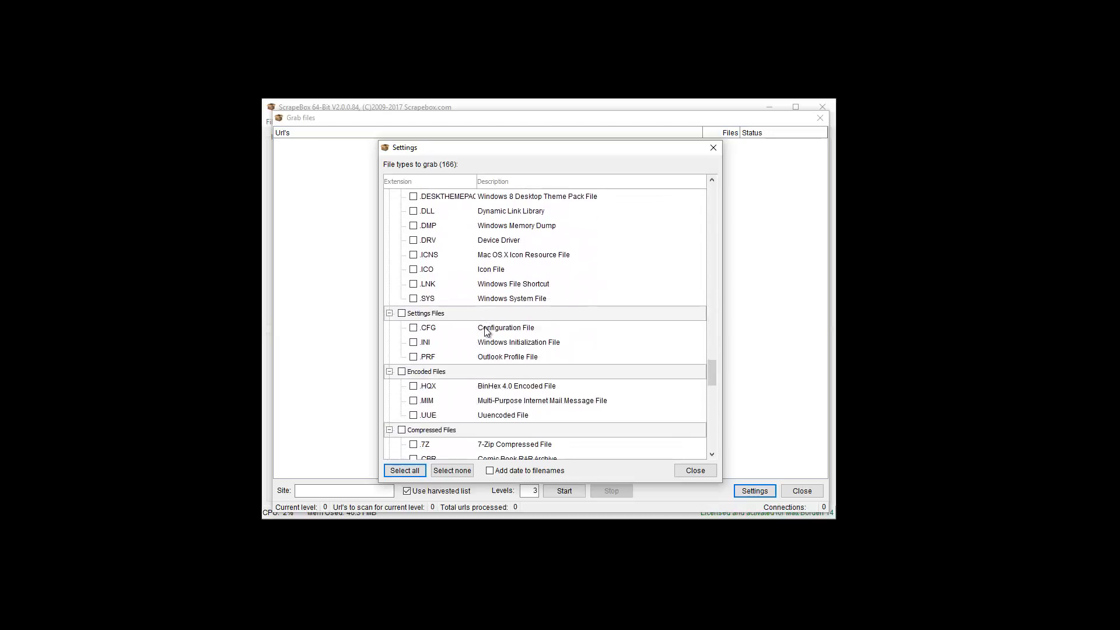
scroll(487, 331, down, 6)
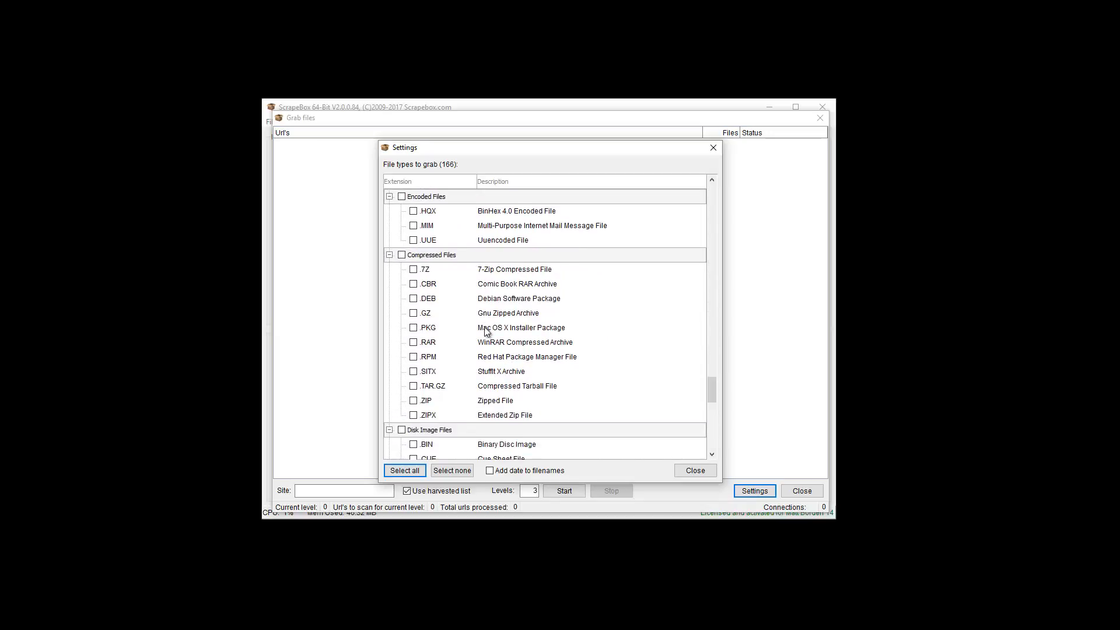
scroll(487, 331, down, 4)
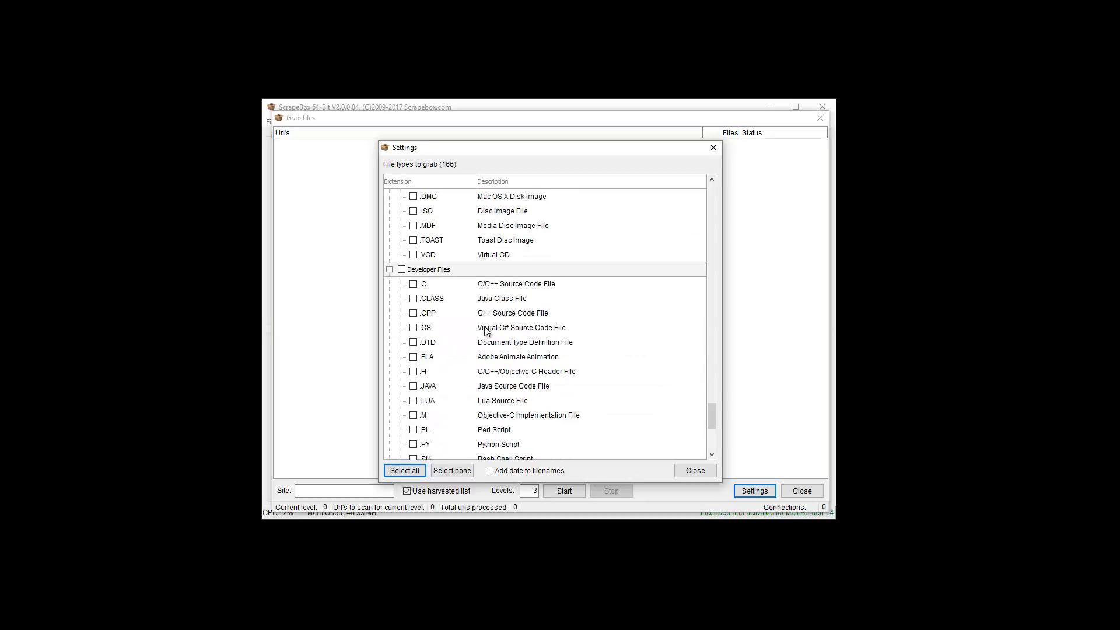
scroll(487, 331, down, 4)
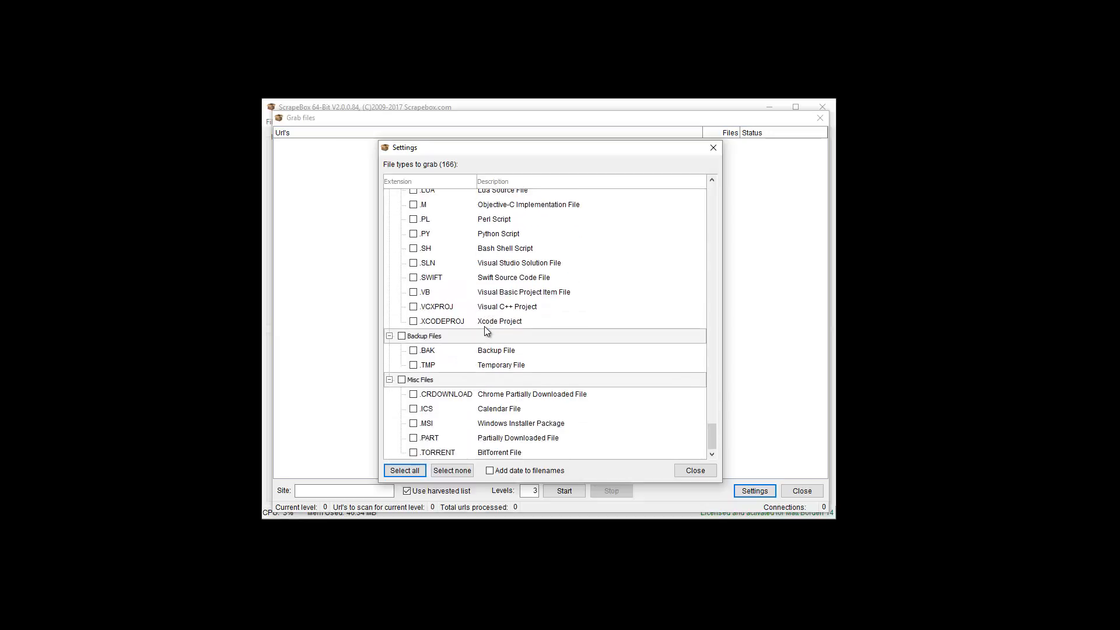
scroll(484, 327, up, 7)
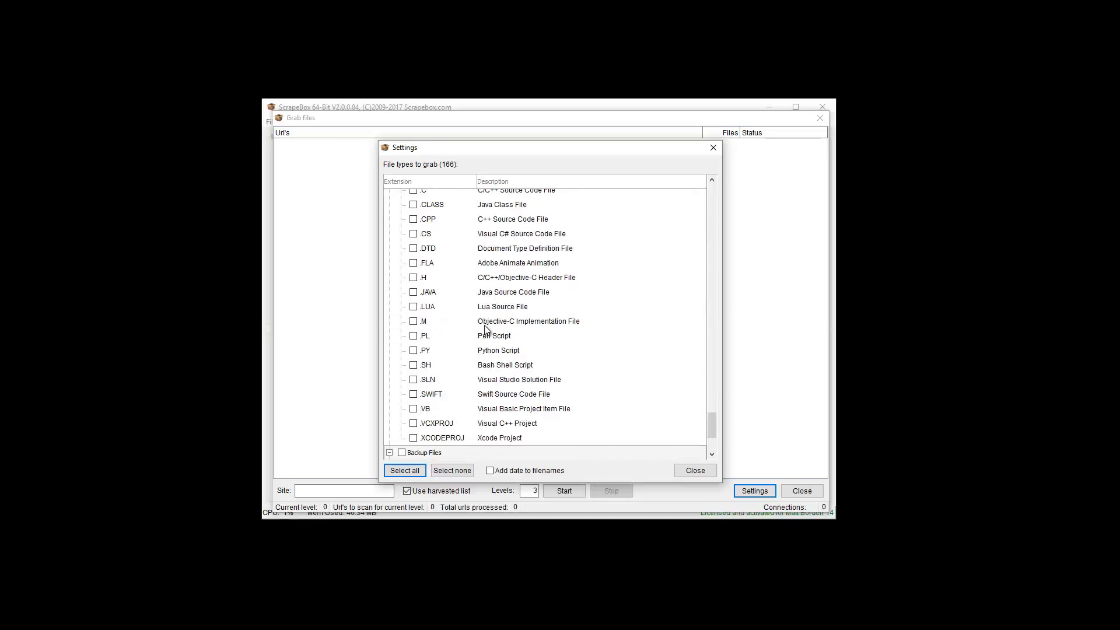
Enable the Text Files, Audio Files and Raster Image Files categories as file types to grab, and close the settings
drag(708, 400, 706, 178)
scroll(429, 307, down, 7)
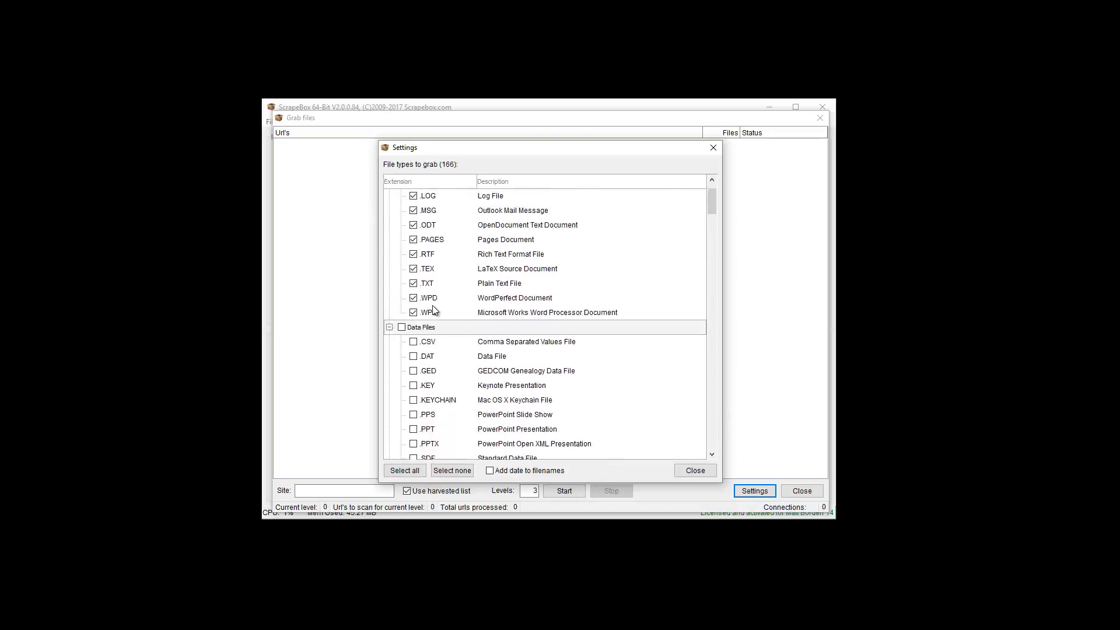
scroll(431, 311, down, 2)
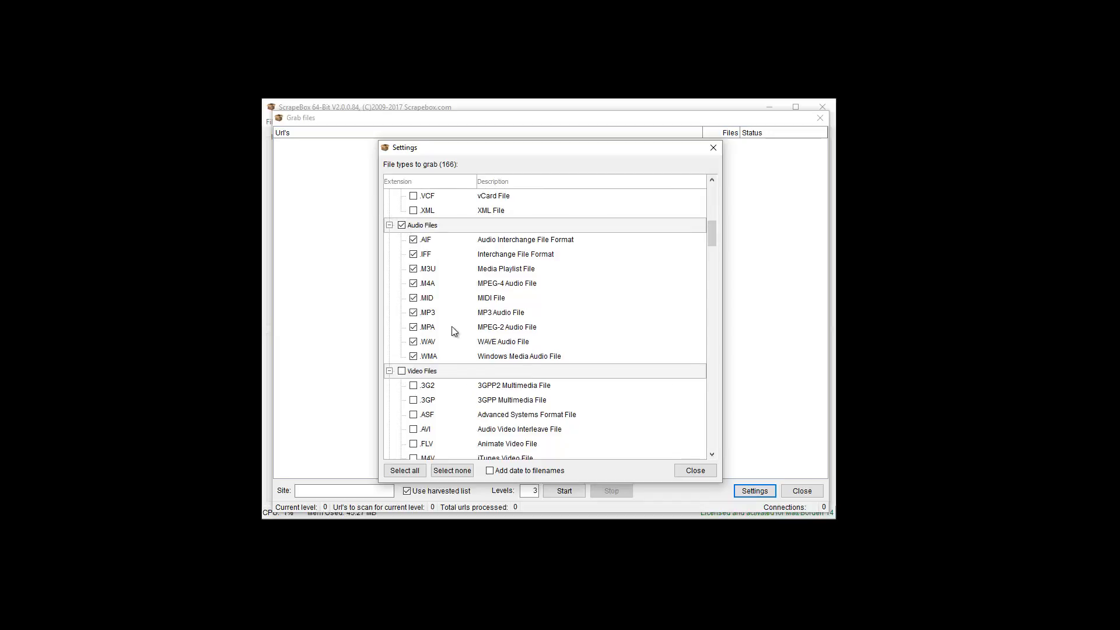
scroll(451, 327, down, 8)
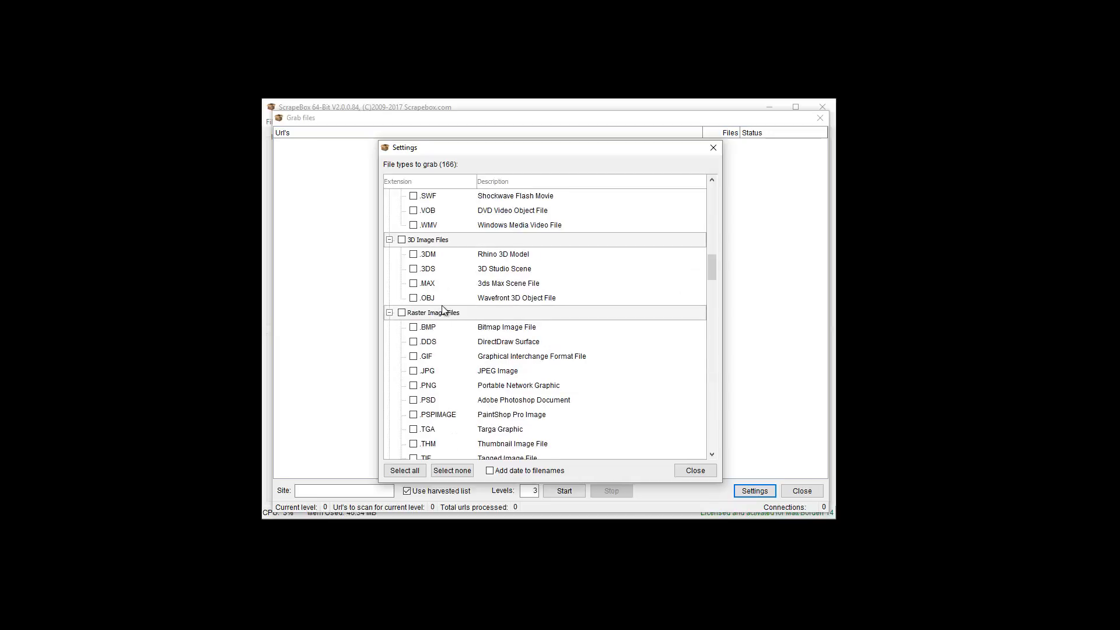
click(400, 314)
scroll(441, 321, down, 5)
scroll(515, 320, down, 9)
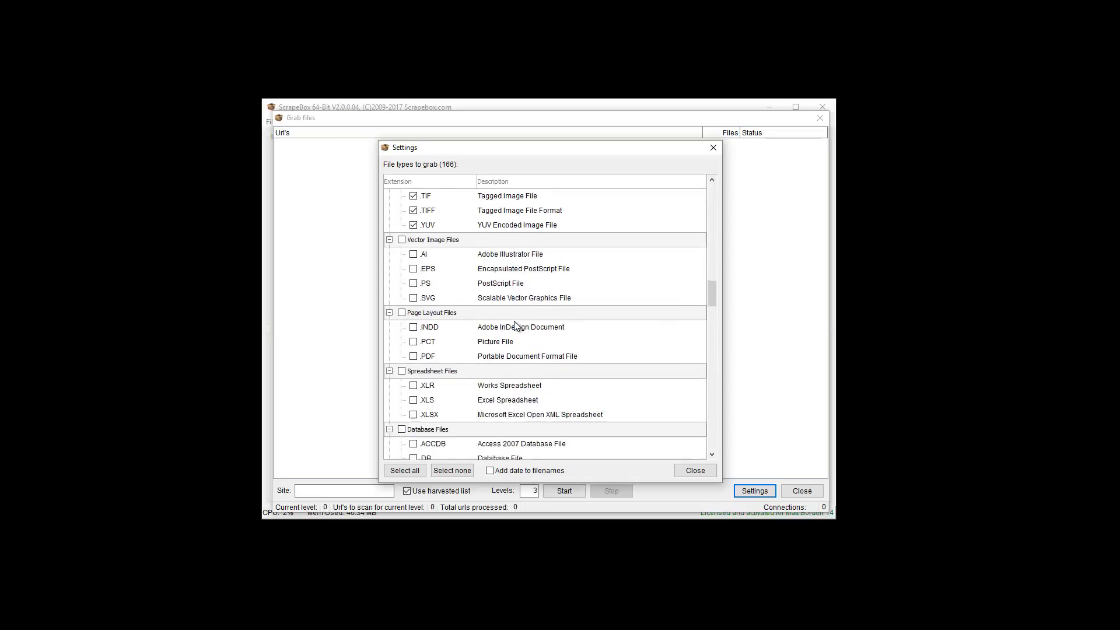
scroll(514, 325, down, 10)
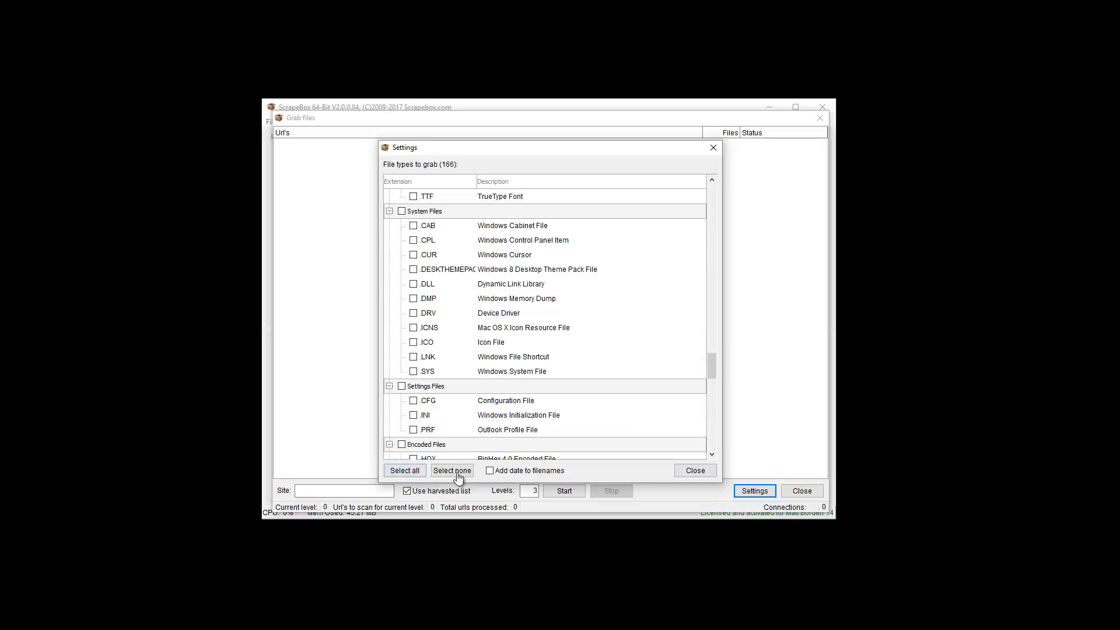
click(695, 471)
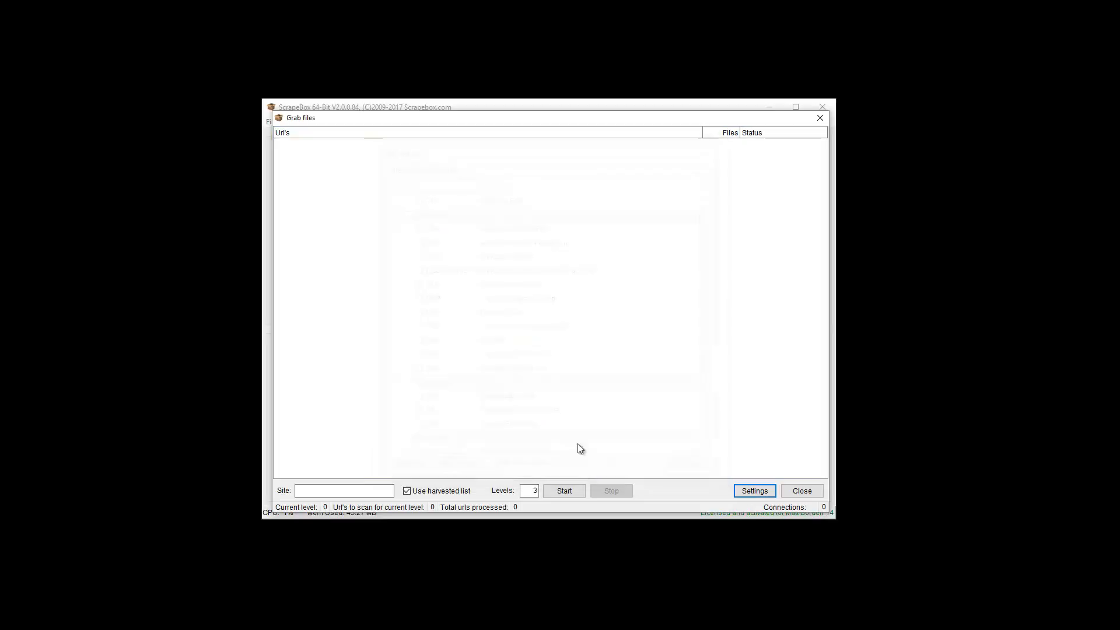
Try to grab files from the harvested URL with proxies enabled, and close the Grab files window
click(577, 491)
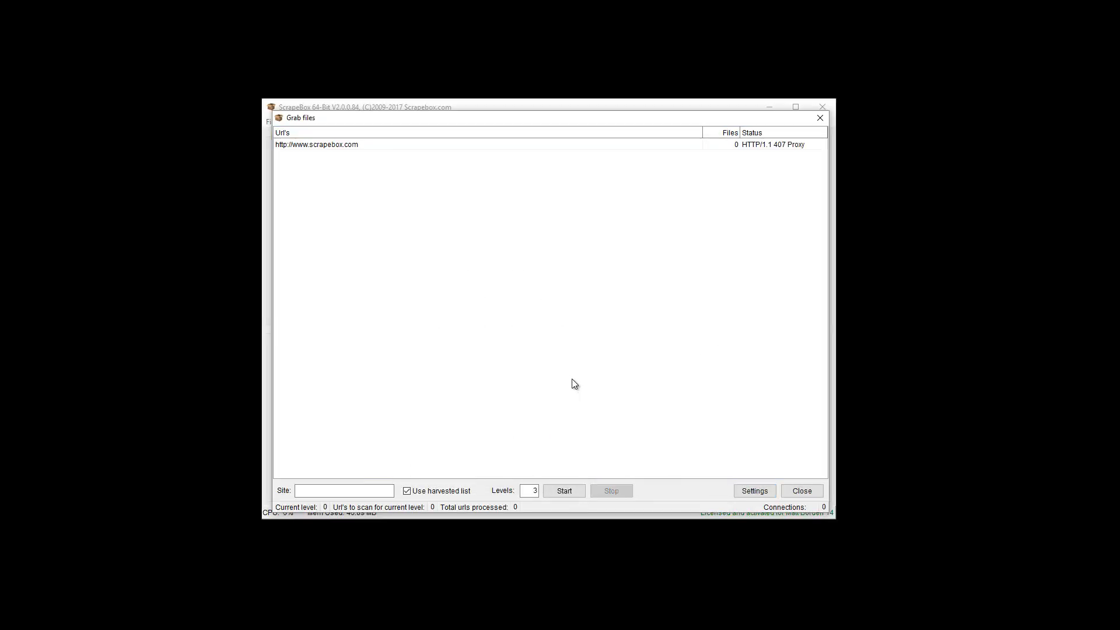
click(802, 491)
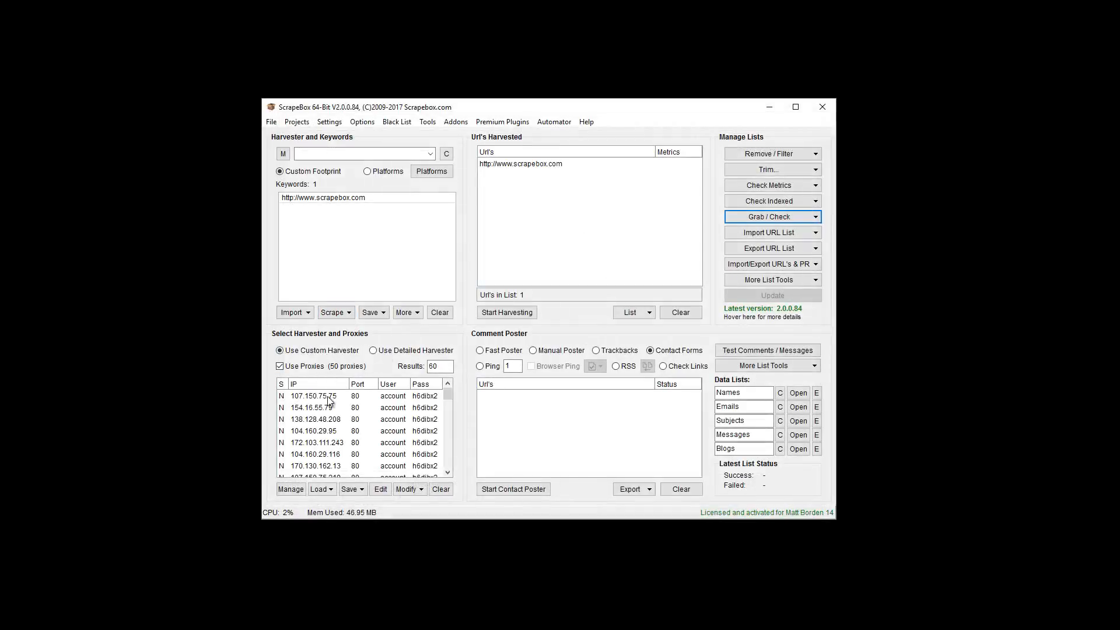
Disable proxy use and rerun the file grab on the harvested list, stopping it partway
click(280, 367)
click(762, 222)
click(781, 352)
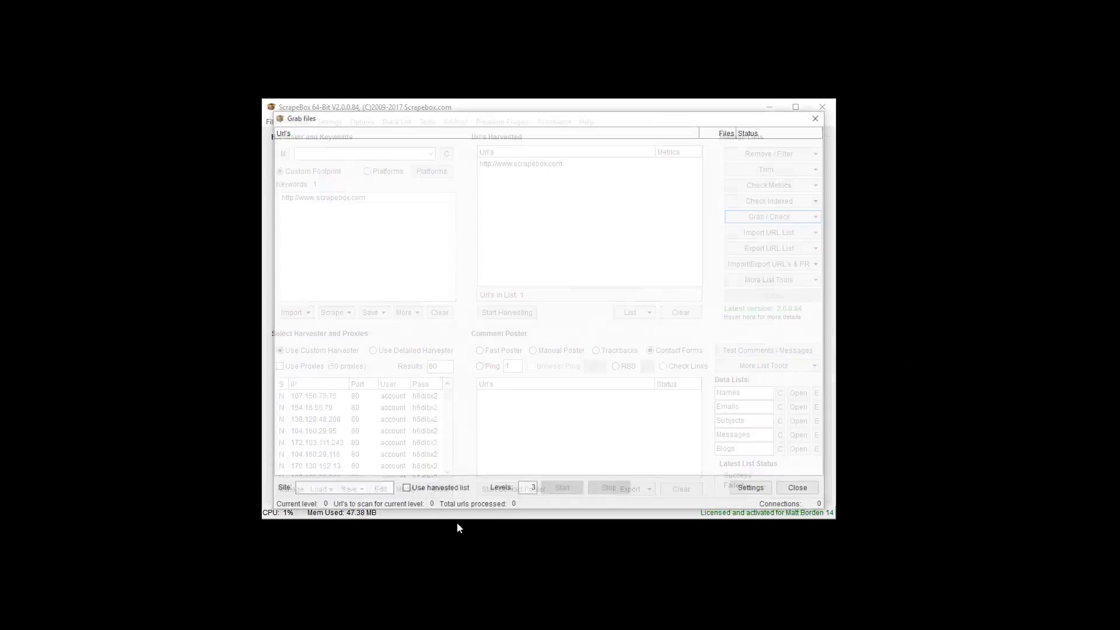
click(405, 490)
click(562, 489)
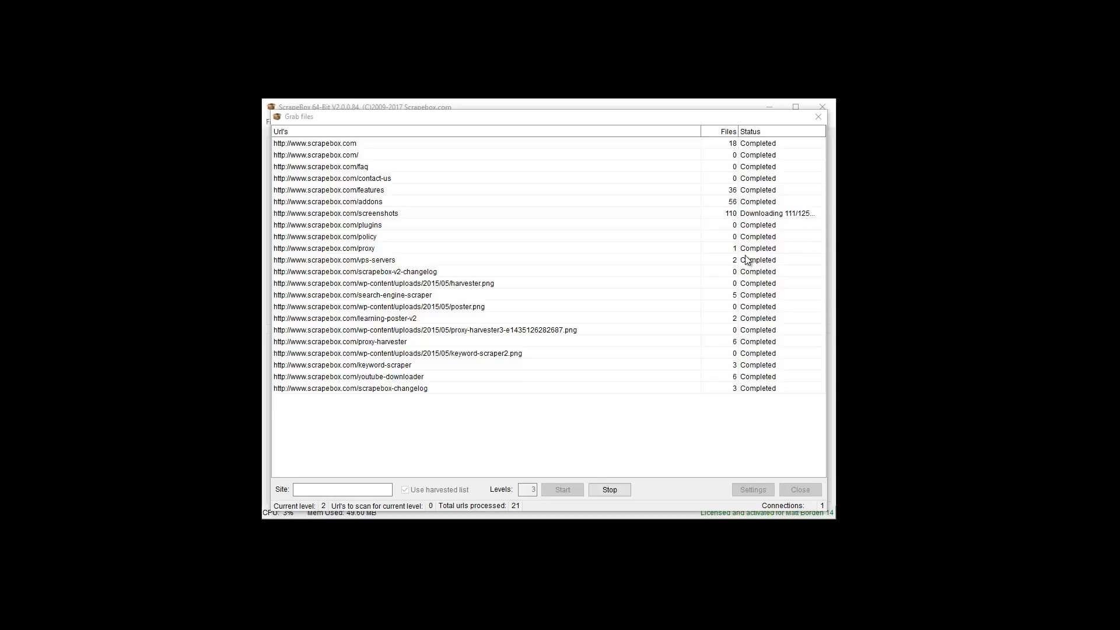
click(604, 491)
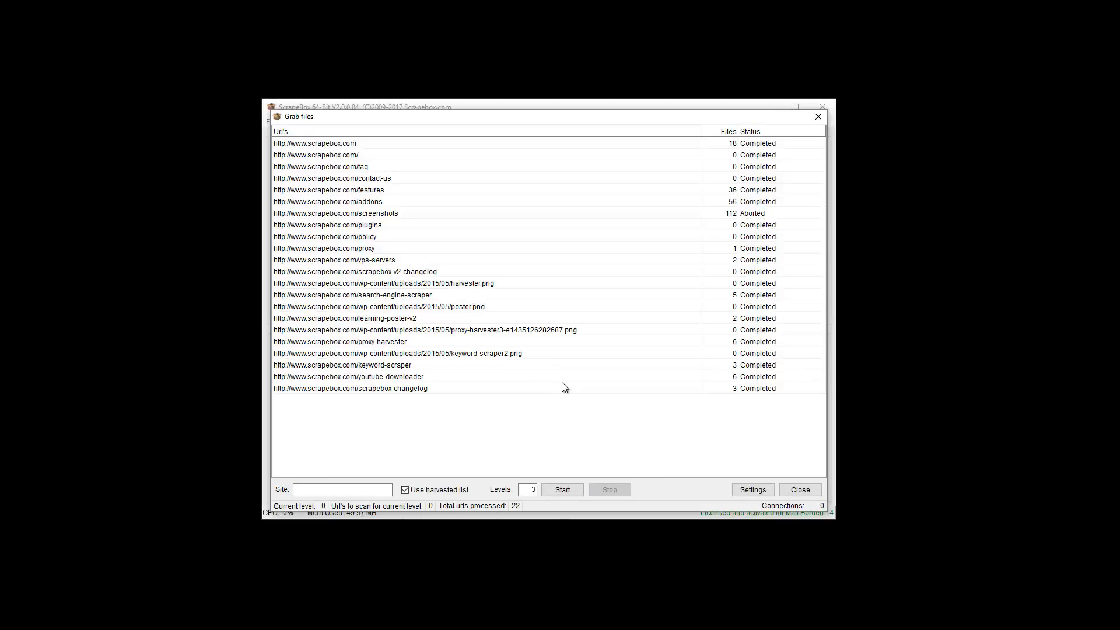
Switch to File Explorer and open the Raster Image Files folder inside Grabbed Files in the Scrapebox 64bit fresh folder
click(517, 627)
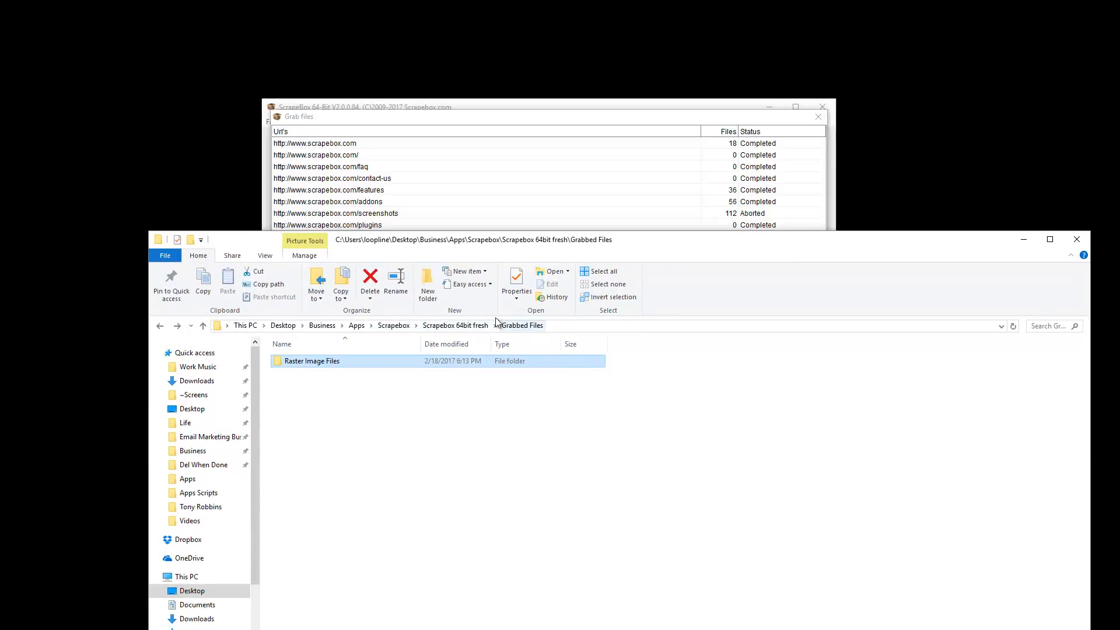
click(455, 325)
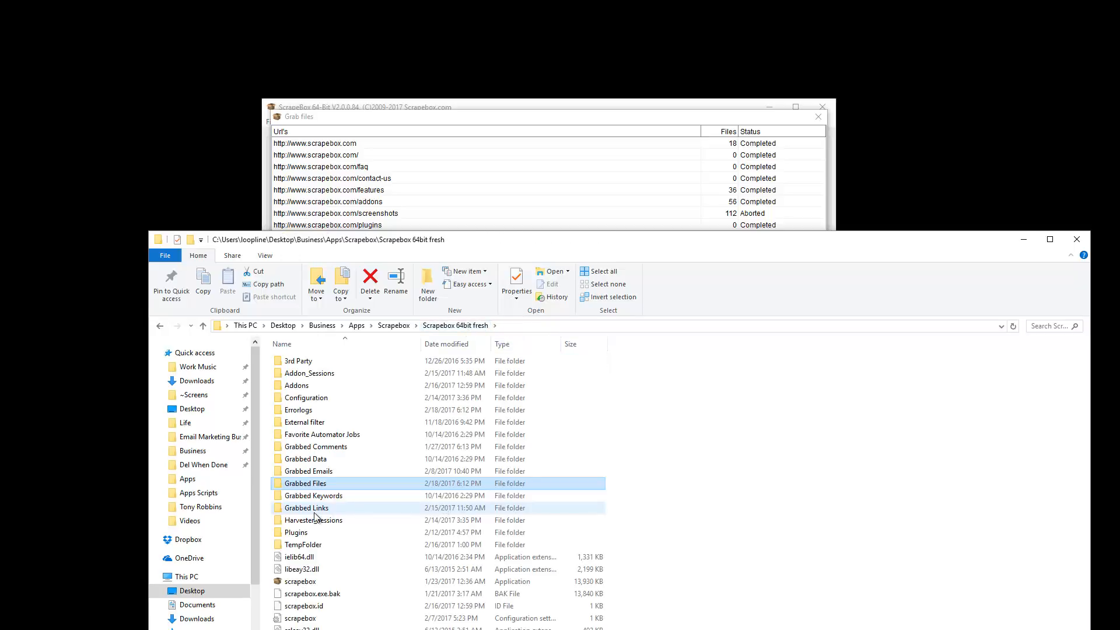
double_click(296, 483)
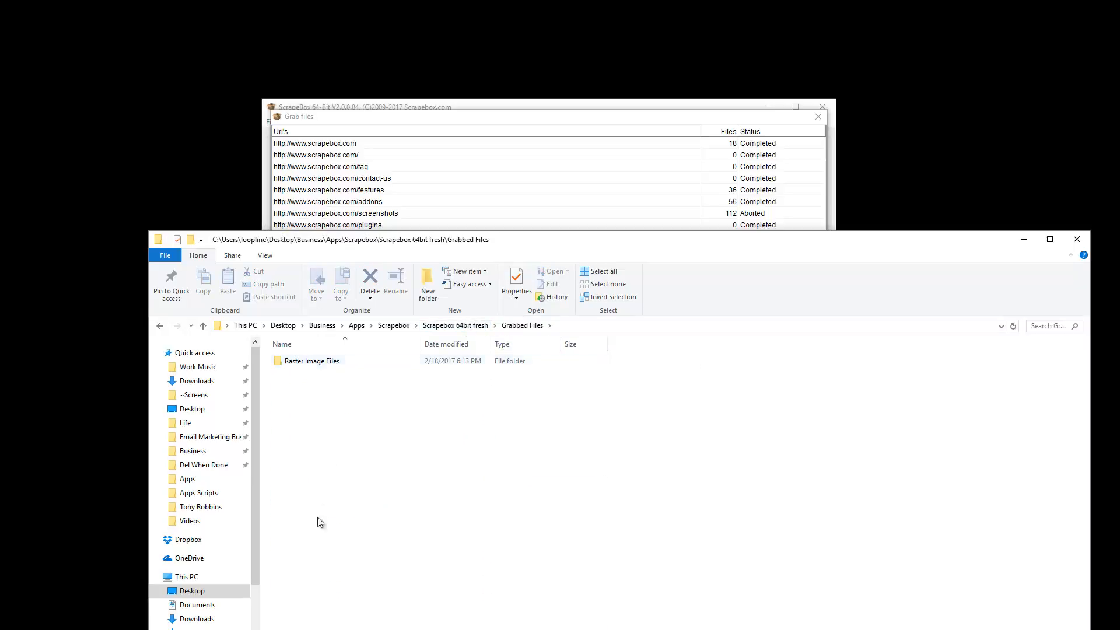
double_click(320, 359)
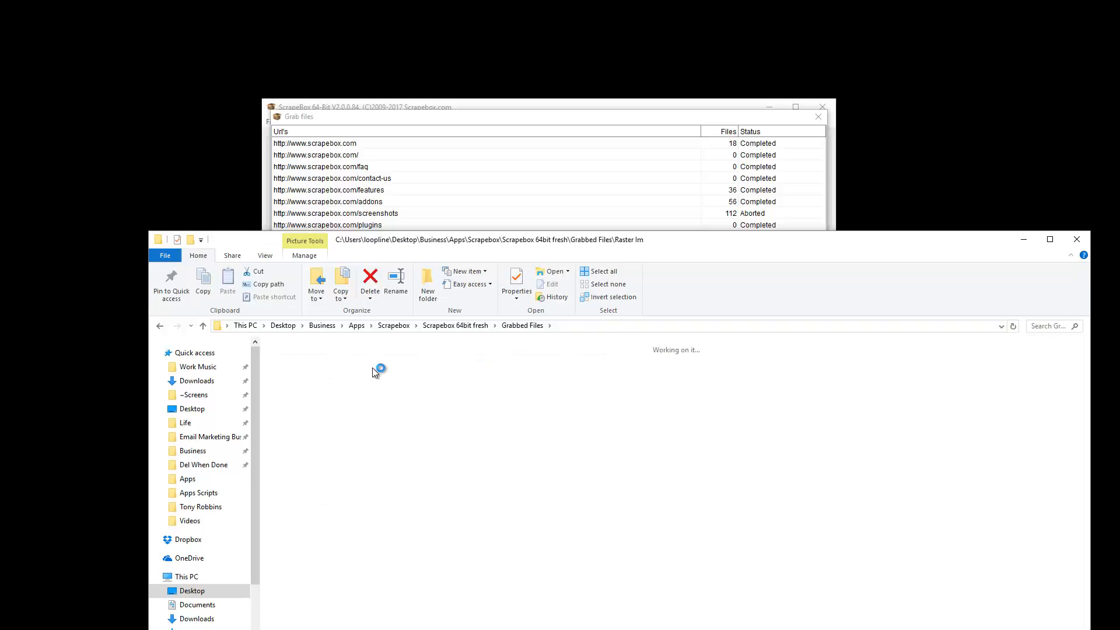
Return to ScrapeBox, reopen the Grab files settings and review which file types are enabled, down to Raster Image Files
click(749, 125)
click(753, 490)
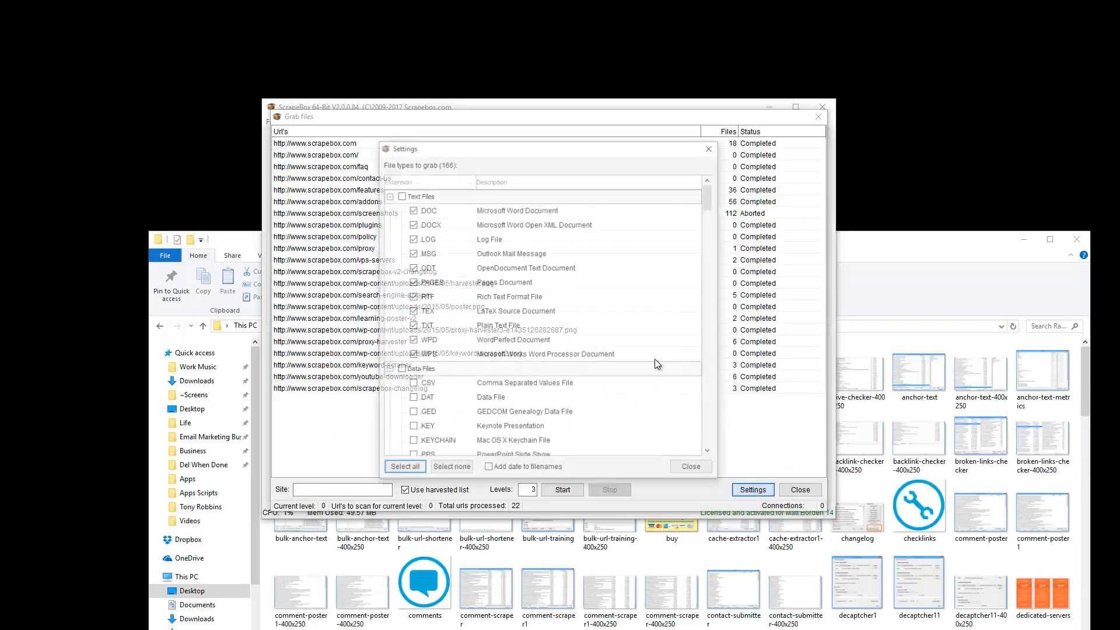
scroll(456, 309, down, 4)
scroll(467, 320, up, 4)
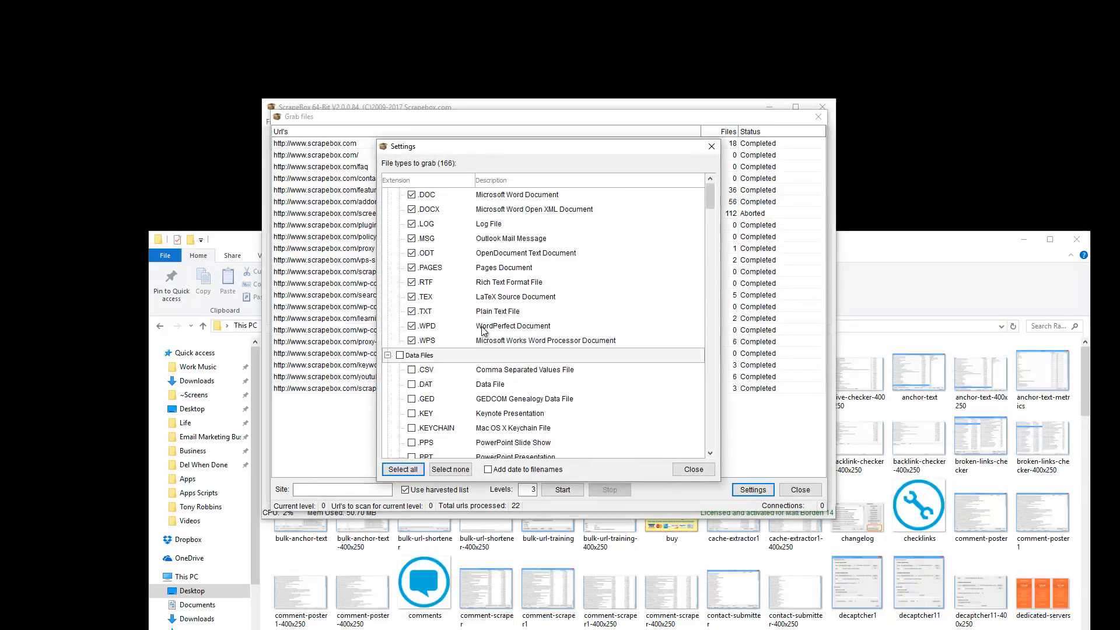
scroll(489, 327, down, 10)
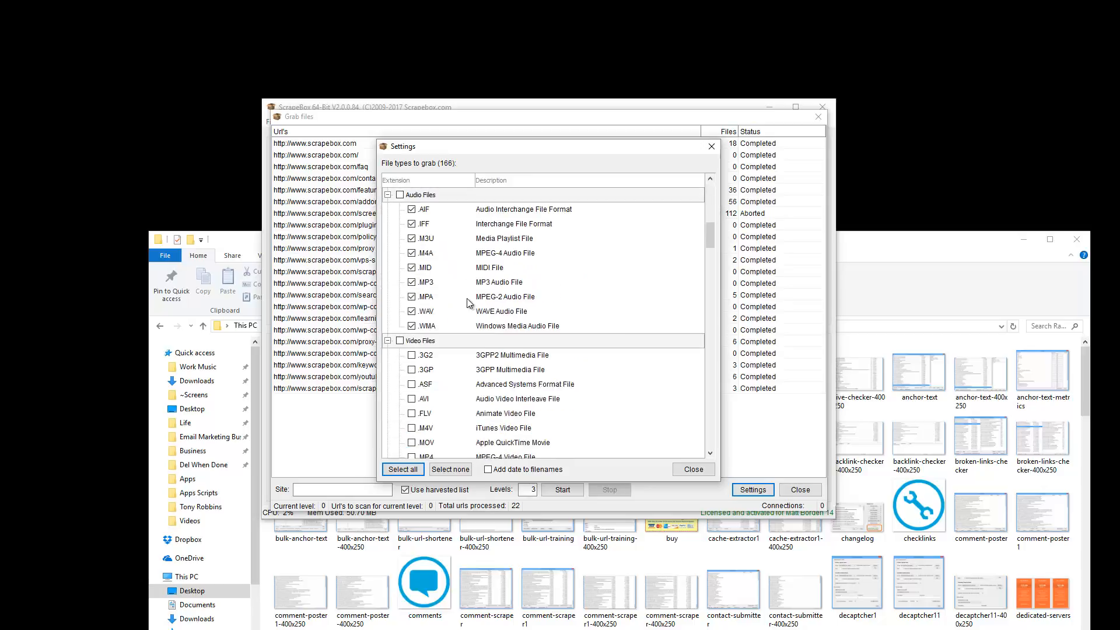
scroll(467, 299, down, 6)
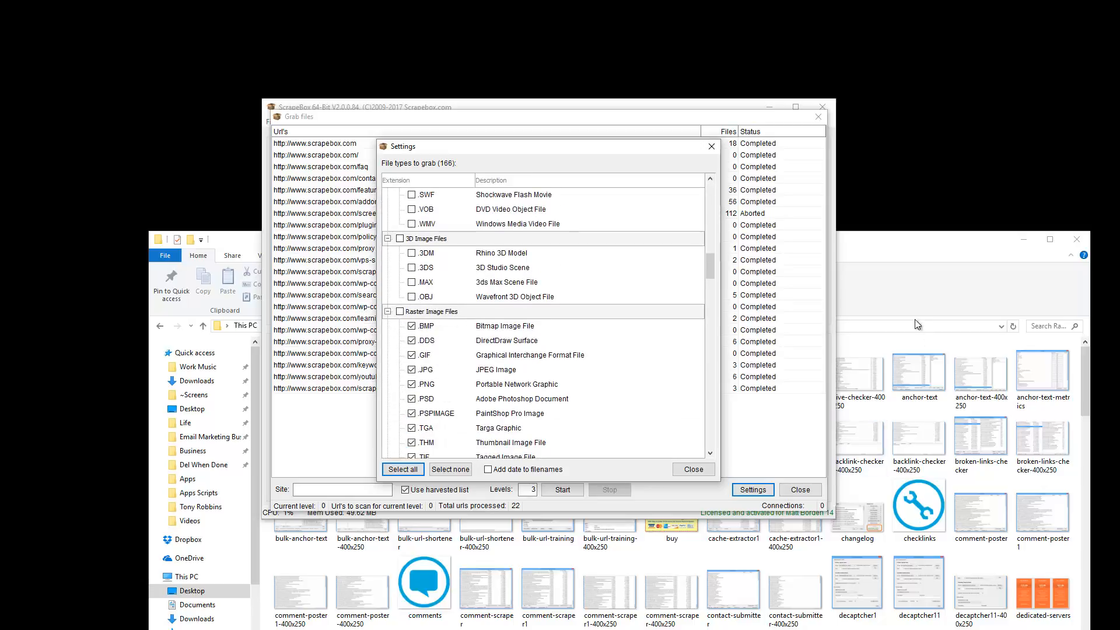
Switch back to File Explorer, browse the grabbed images in the Raster Image Files folder, including buy and logo5, and minimize the window
click(916, 247)
drag(915, 246, 913, 230)
drag(879, 152, 880, 85)
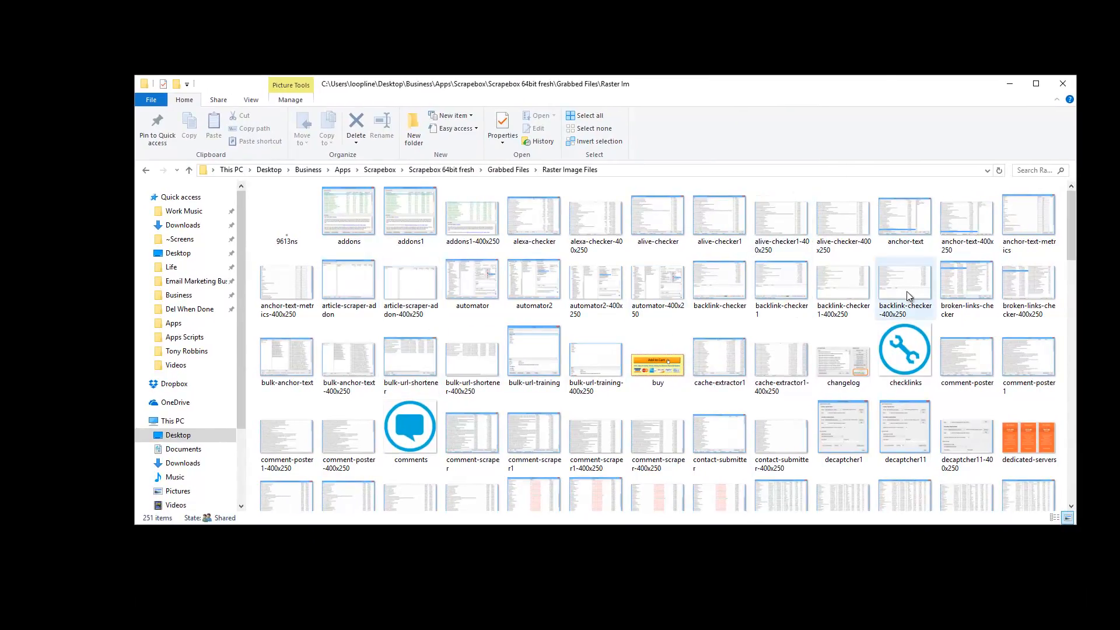
click(656, 364)
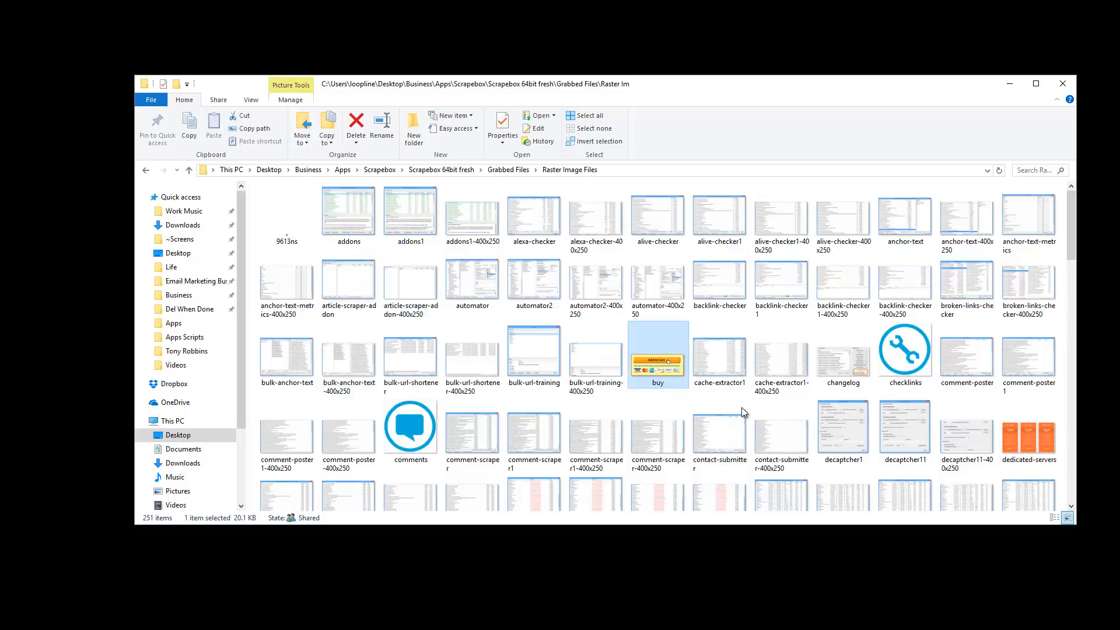
scroll(741, 407, down, 6)
scroll(990, 327, down, 3)
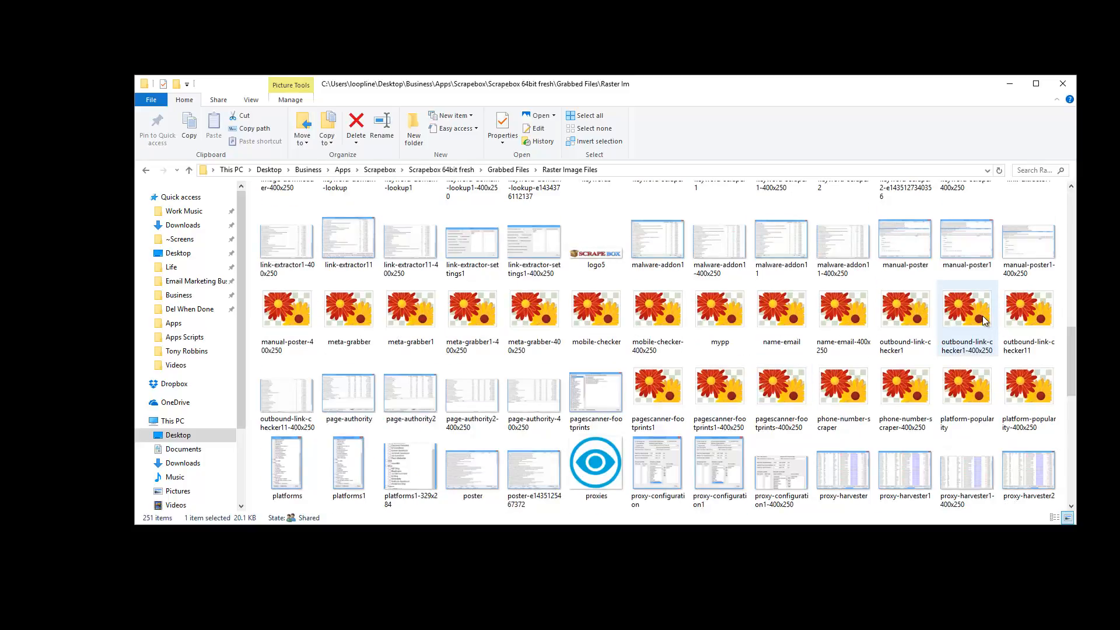
scroll(982, 317, up, 3)
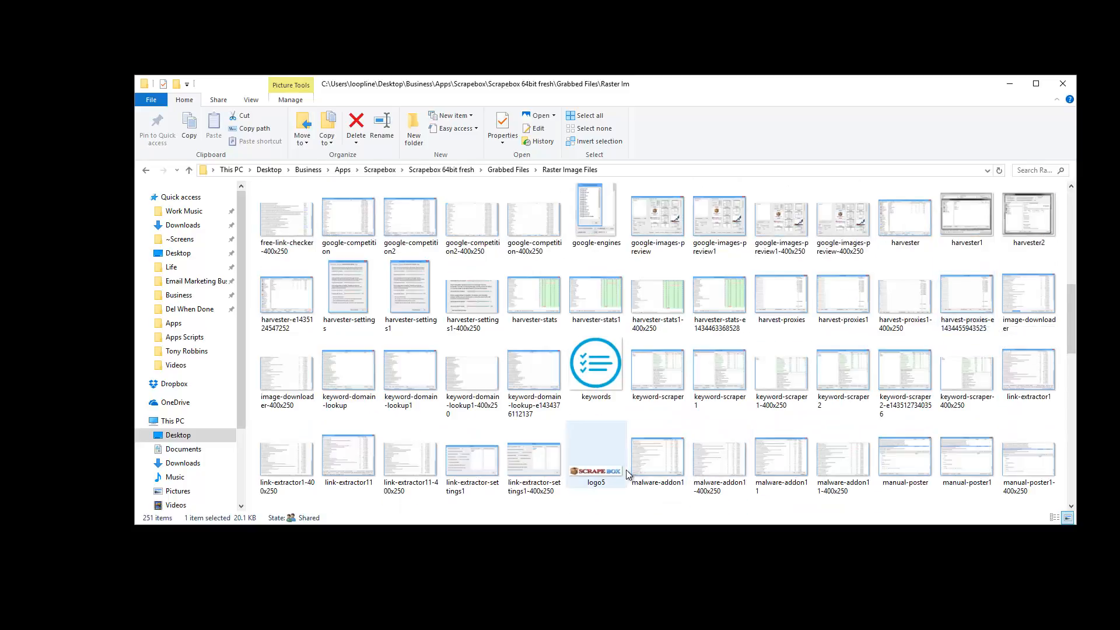
click(596, 457)
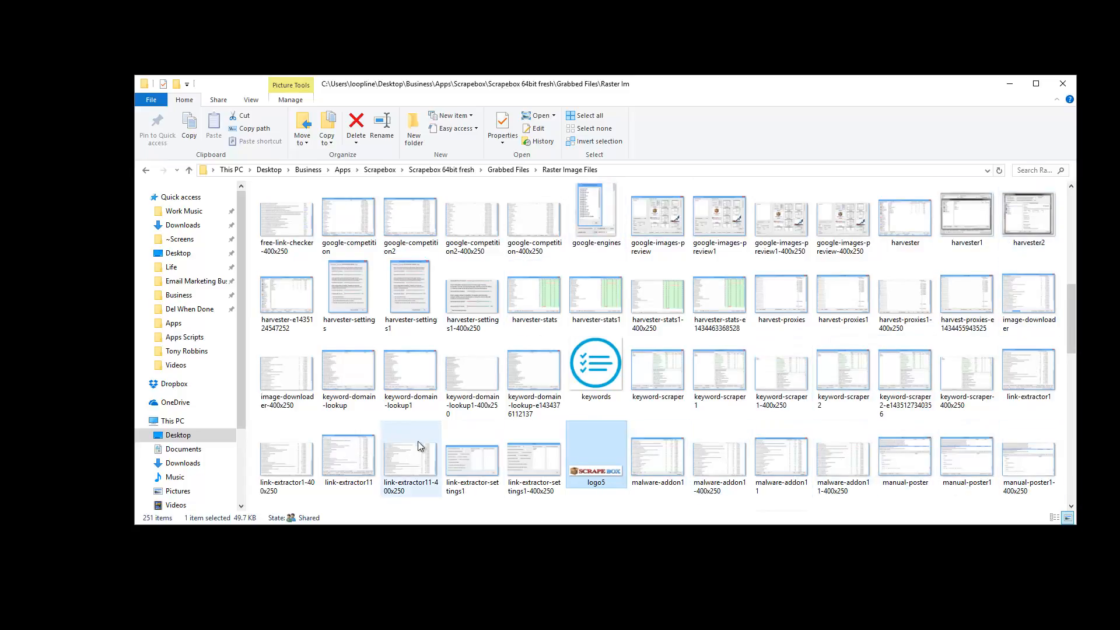
scroll(408, 374, down, 8)
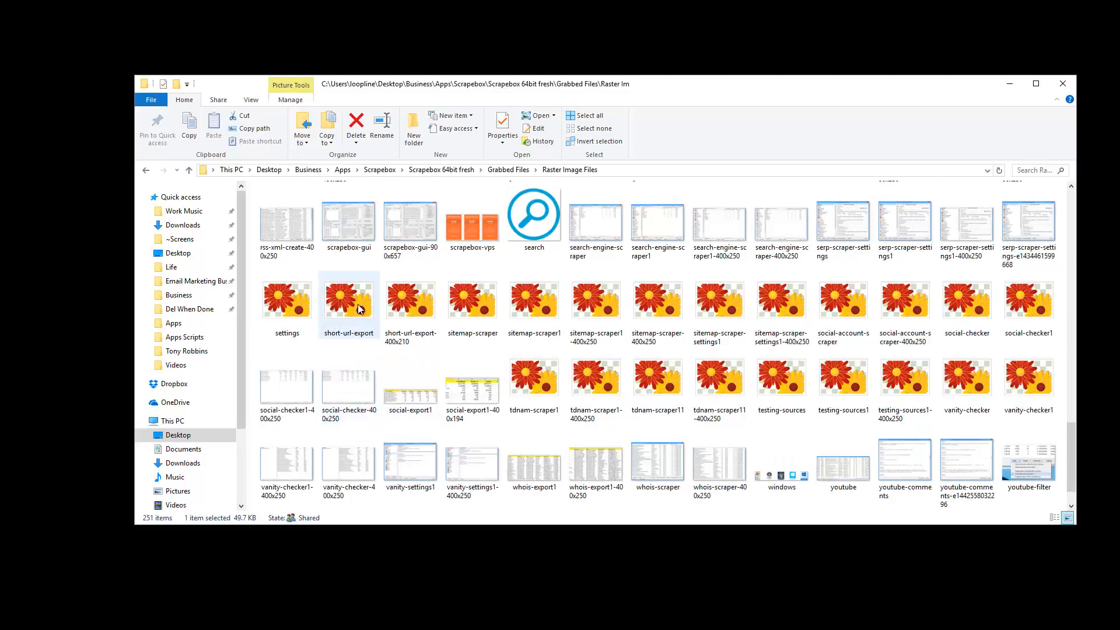
scroll(646, 386, down, 1)
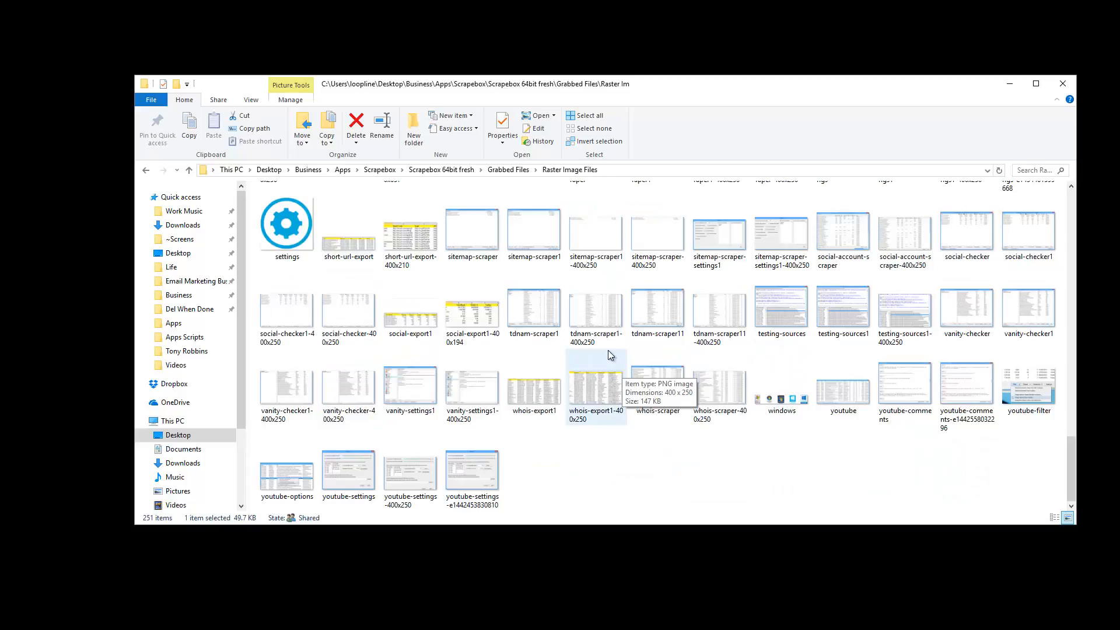
scroll(608, 350, up, 15)
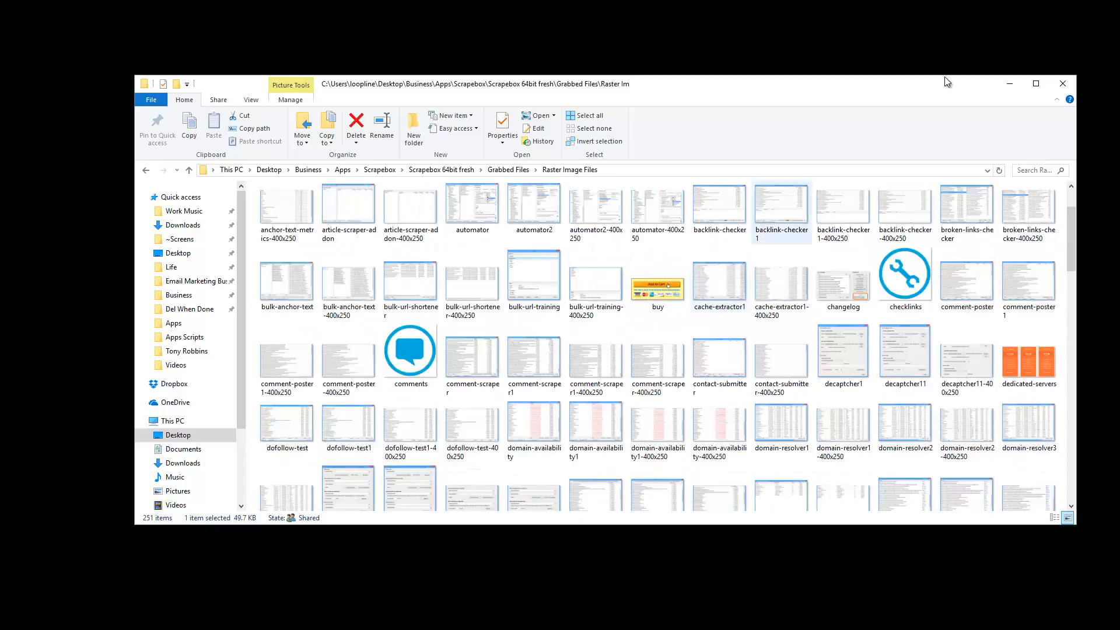
click(1010, 83)
Examine the file extensions listed in the Grab files settings, from Text Files through the audio, video and image categories
drag(715, 269, 707, 184)
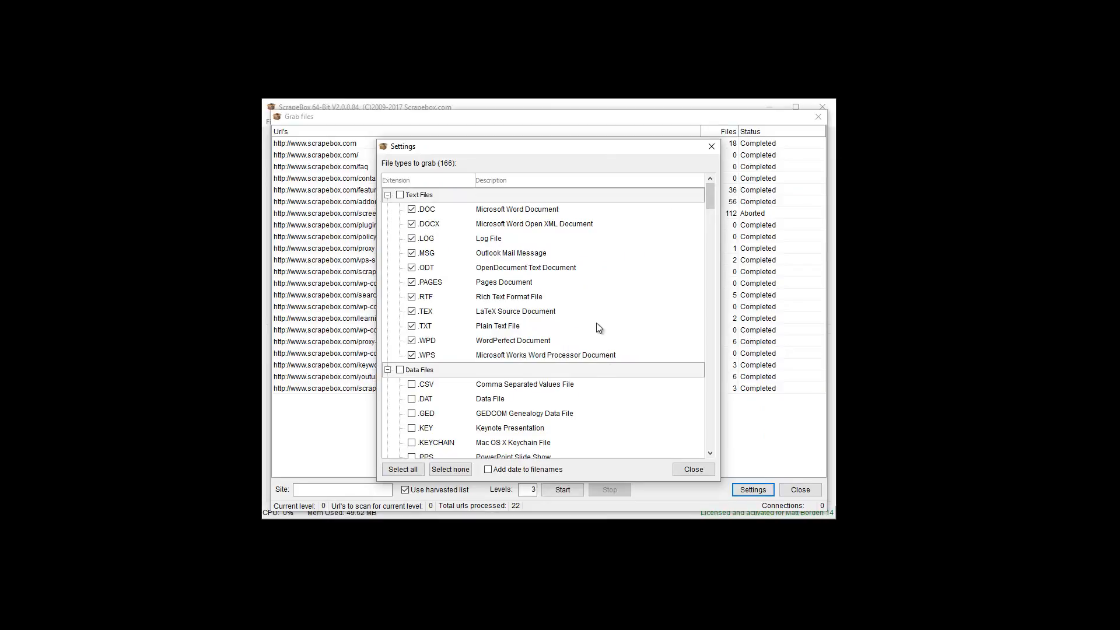
scroll(604, 363, down, 4)
scroll(605, 369, down, 3)
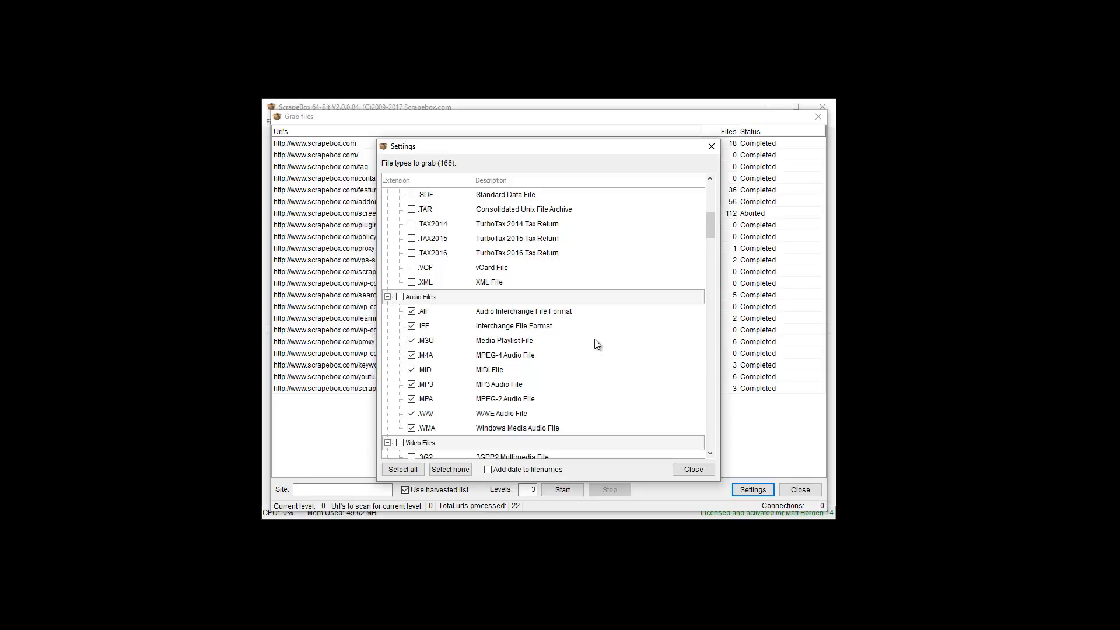
scroll(595, 341, down, 4)
scroll(595, 337, down, 2)
scroll(594, 334, up, 2)
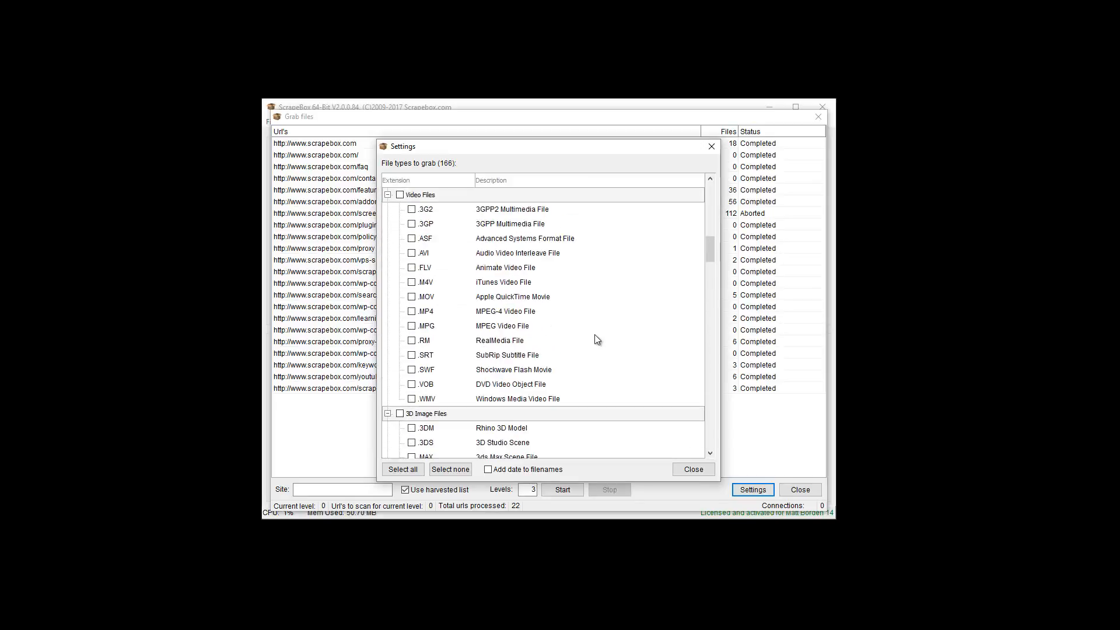
scroll(560, 287, down, 1)
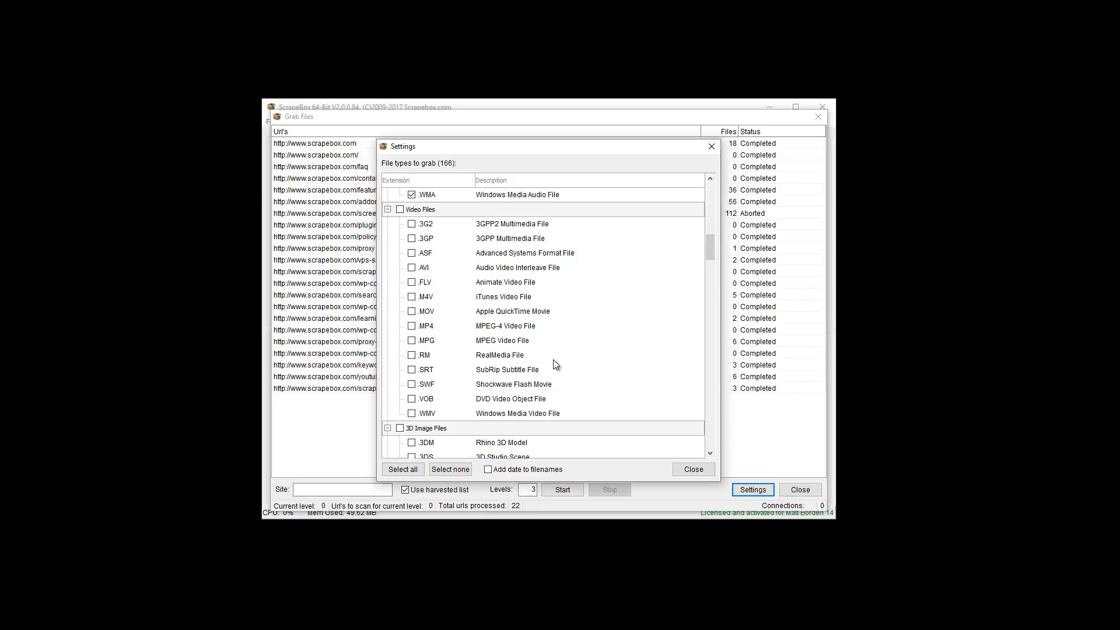
scroll(554, 355, down, 5)
scroll(554, 348, down, 2)
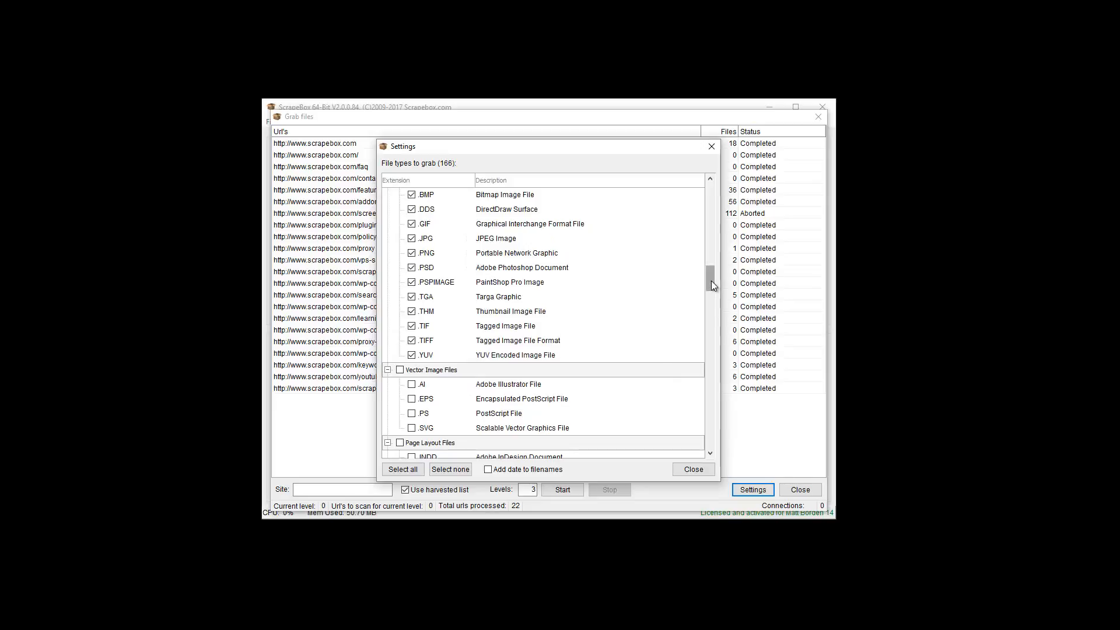
scroll(710, 214, up, 8)
scroll(710, 215, up, 10)
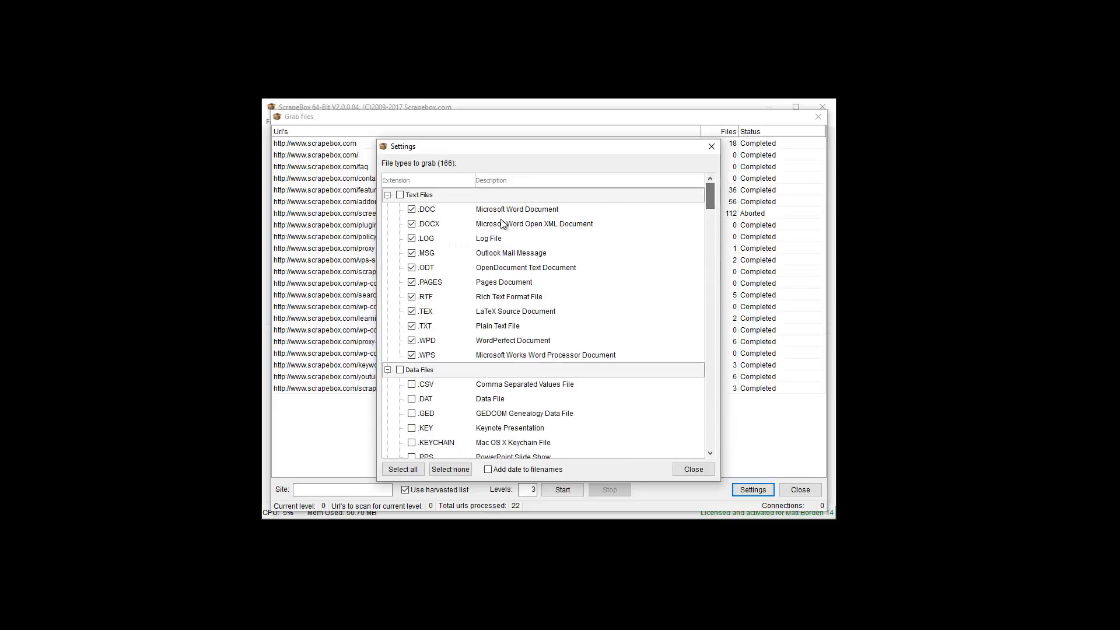
Collapse every file type category in the Grab files settings, from Text Files through Misc Files
click(386, 194)
click(388, 209)
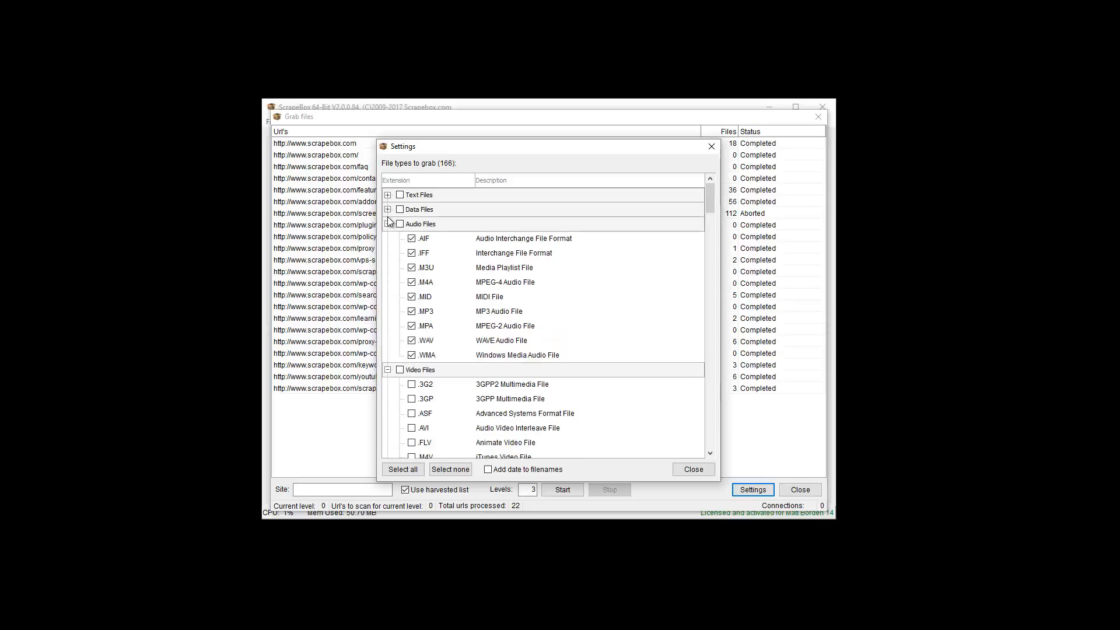
click(388, 224)
click(388, 239)
click(388, 253)
click(388, 267)
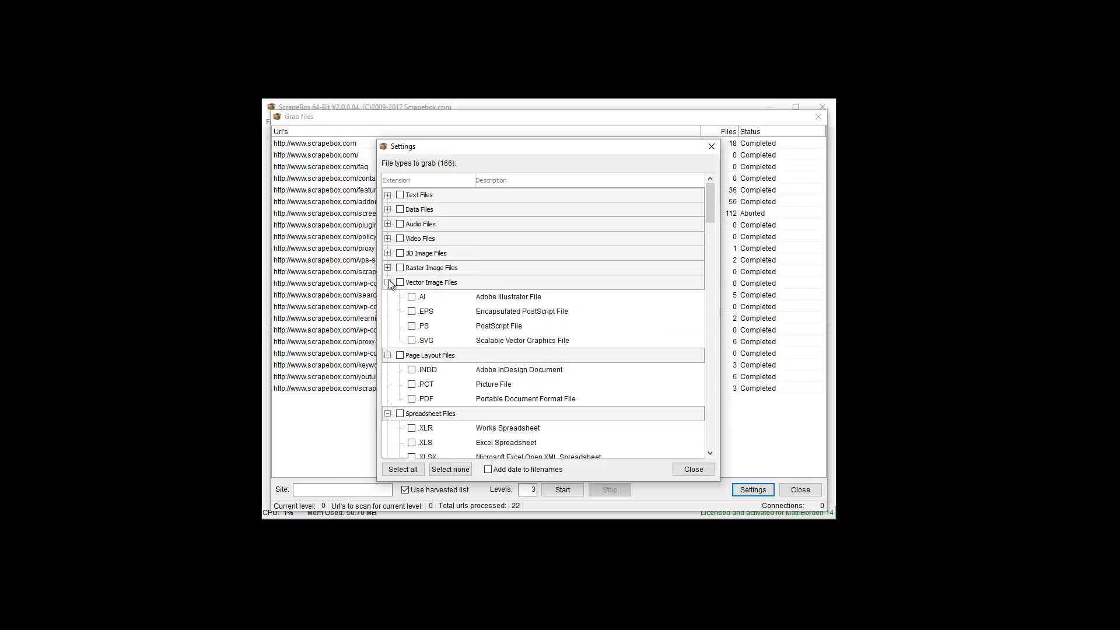
click(387, 282)
click(388, 297)
click(388, 311)
click(388, 326)
click(388, 340)
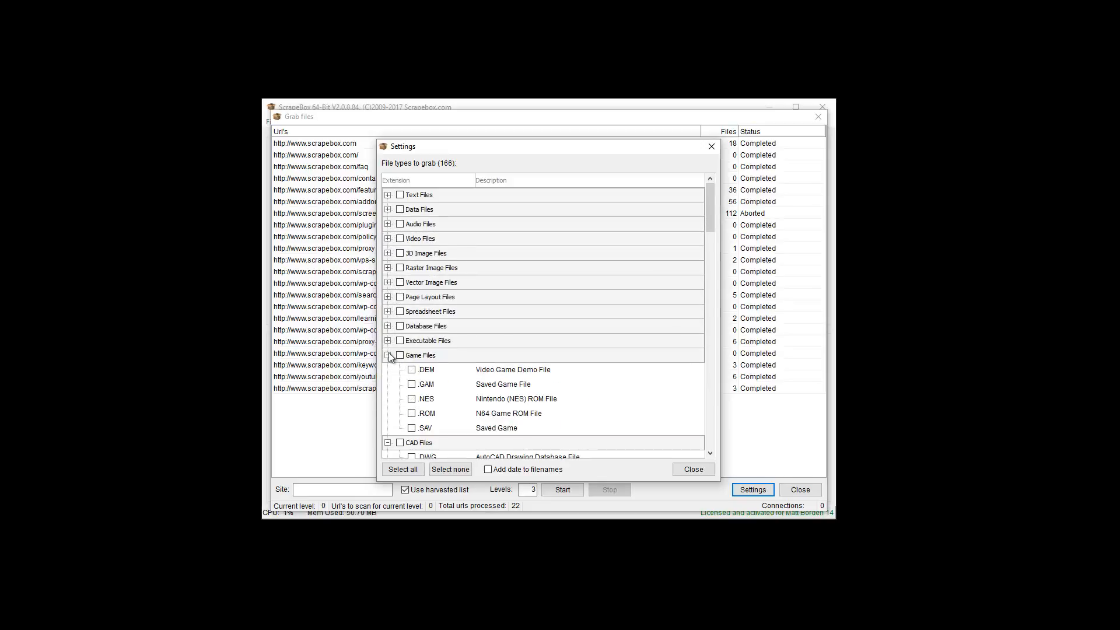
click(388, 355)
click(388, 370)
click(387, 384)
click(388, 399)
click(387, 413)
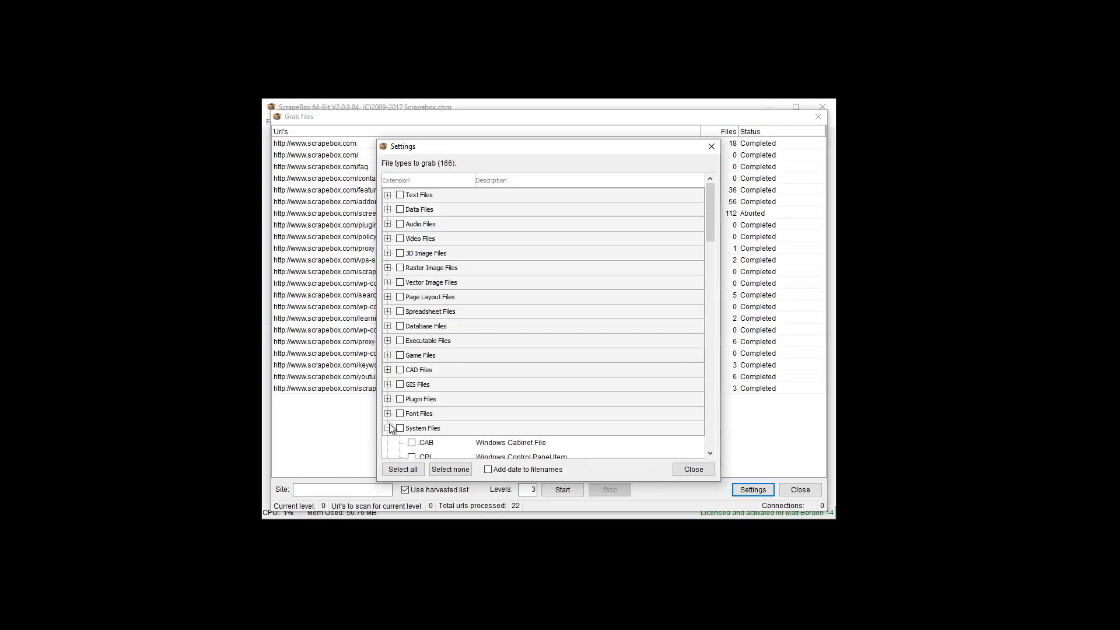
click(387, 428)
click(388, 443)
click(387, 455)
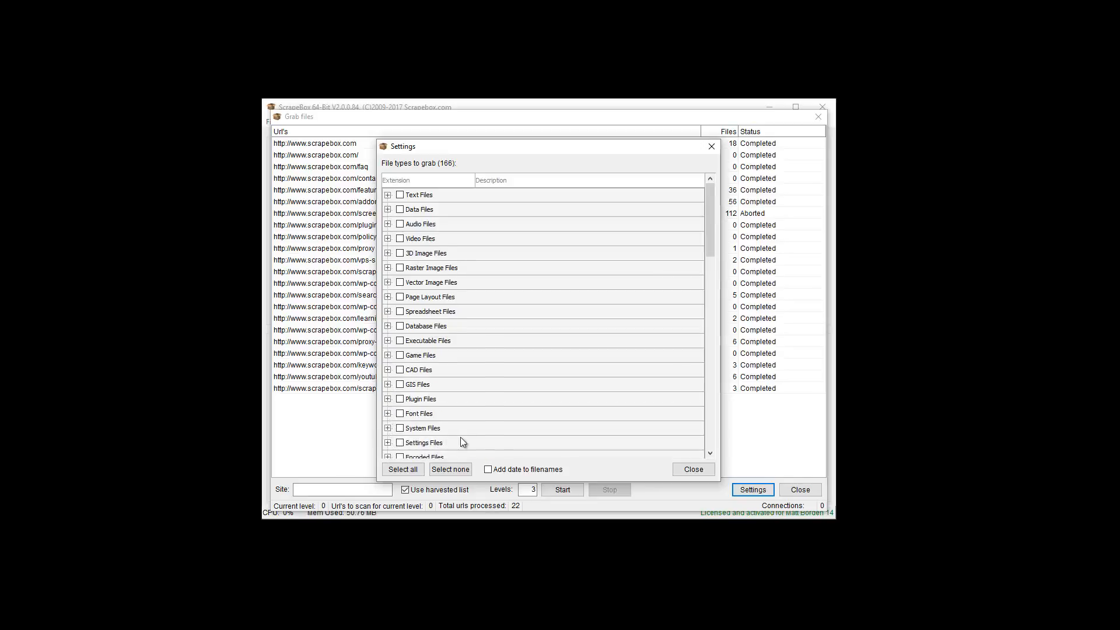
scroll(460, 440, down, 2)
click(387, 398)
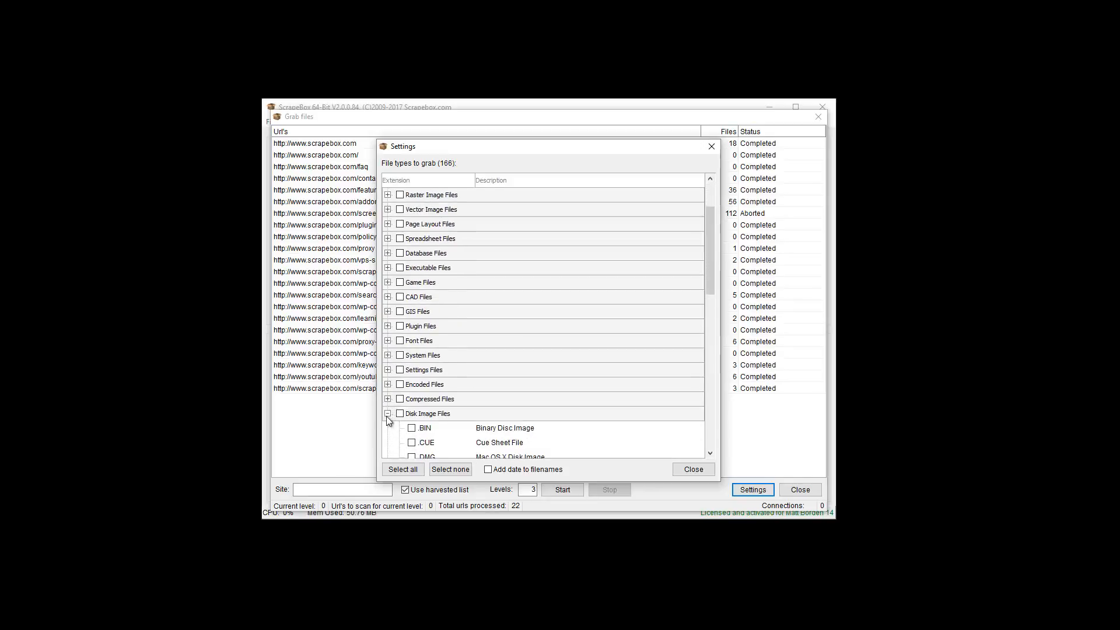
click(387, 414)
click(388, 428)
click(387, 442)
click(387, 457)
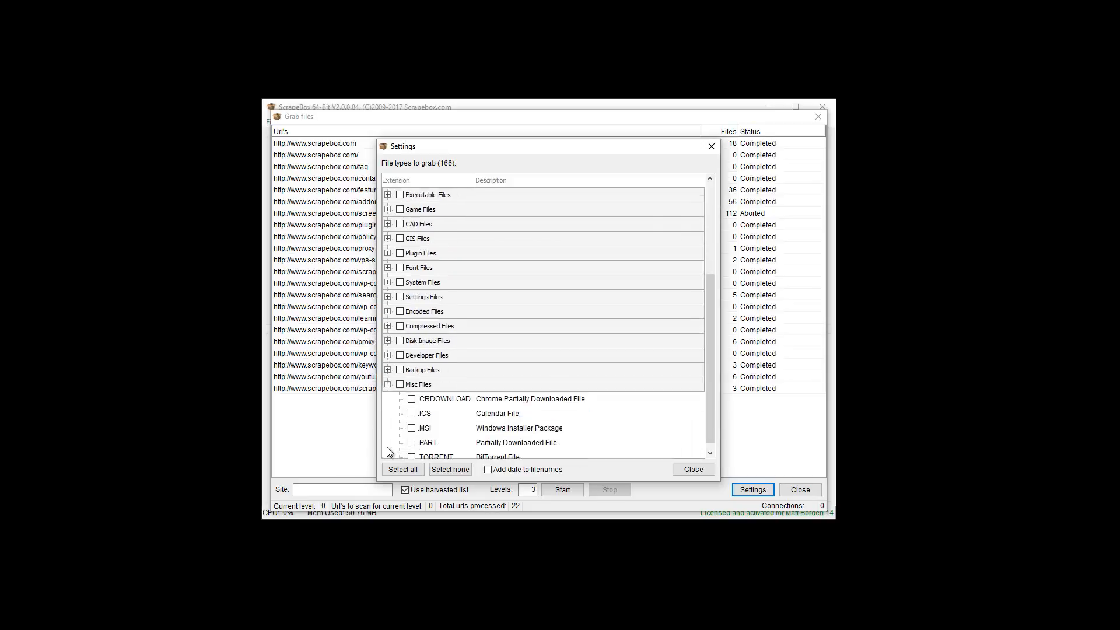
click(387, 381)
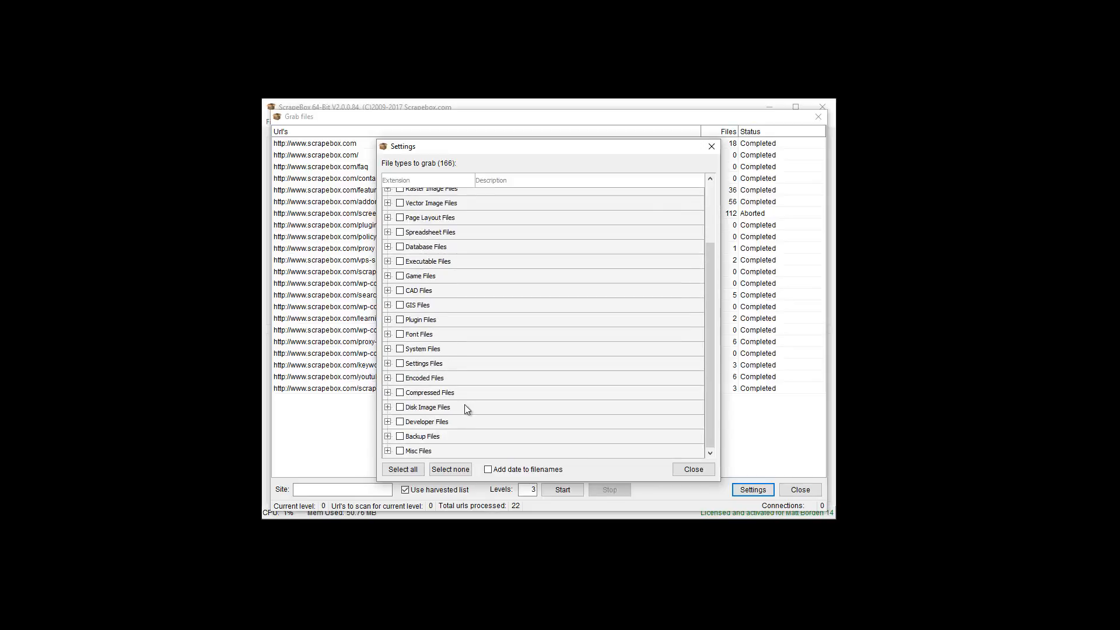
Look over the collapsed list of file type categories and close the Grab files settings
scroll(464, 407, up, 3)
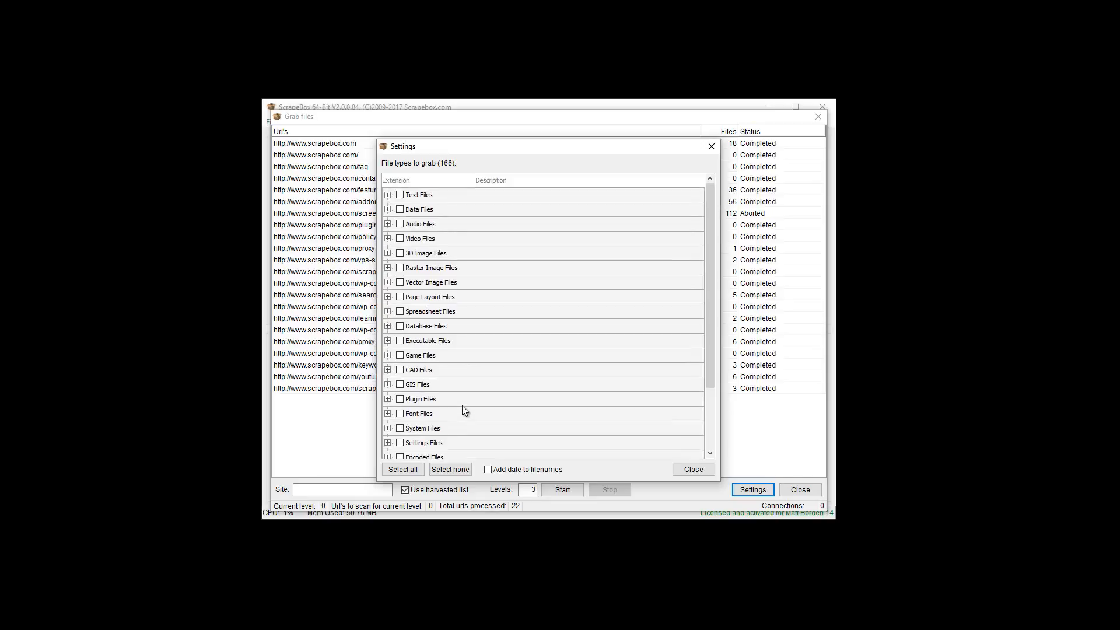
scroll(417, 412, down, 3)
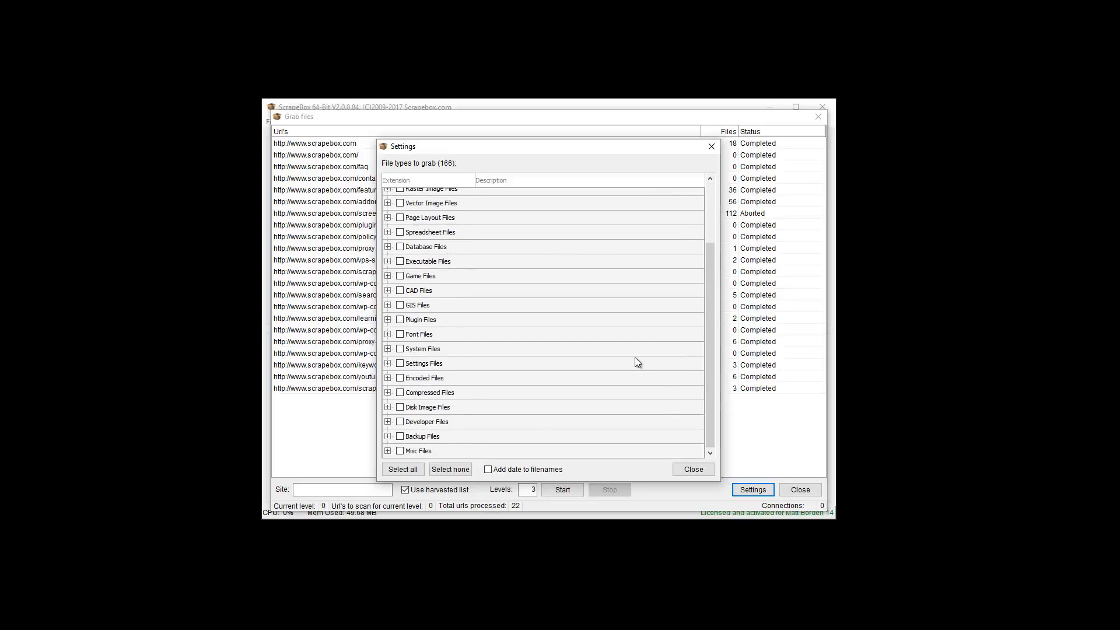
click(691, 470)
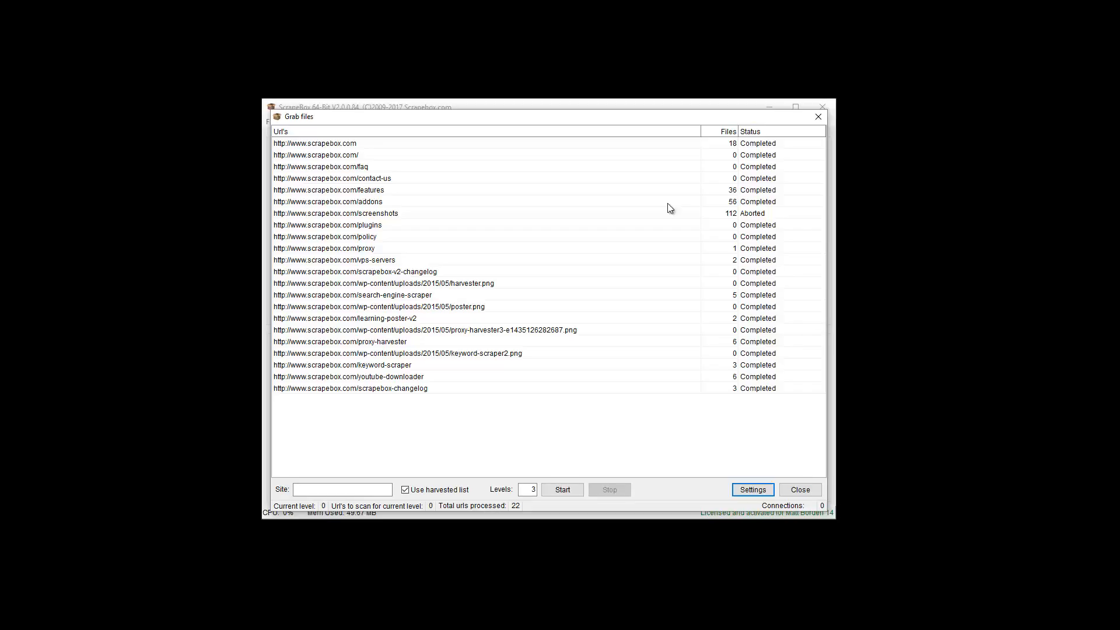
drag(575, 117, 588, 342)
drag(589, 302, 564, 122)
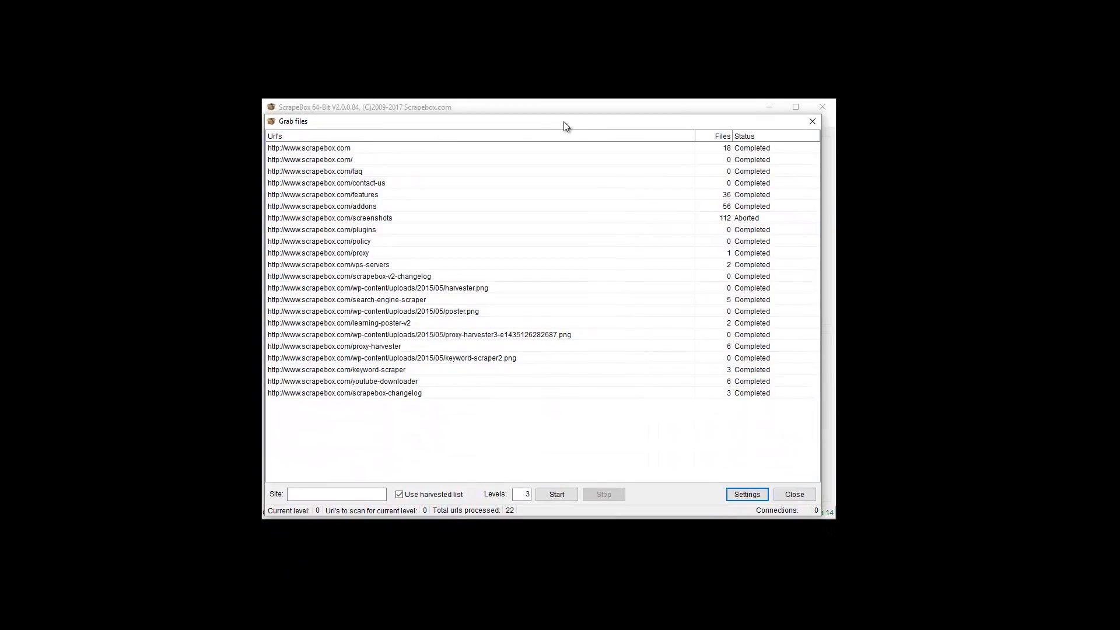